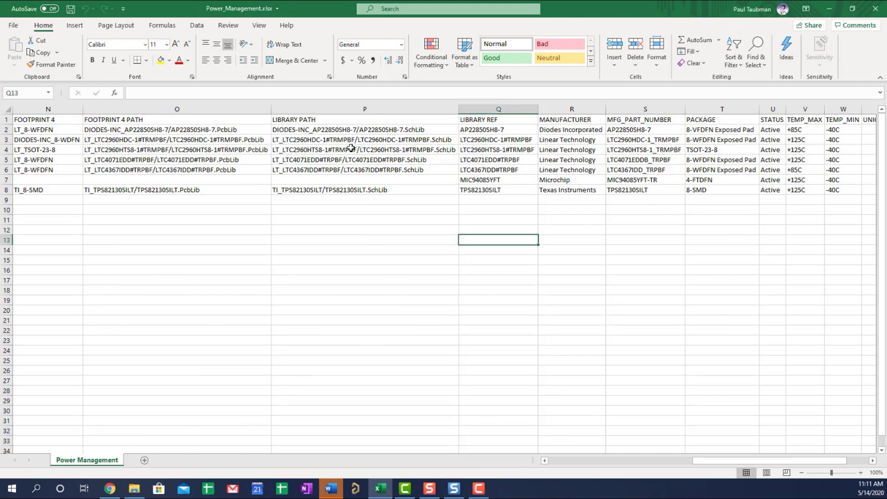
- Review the TI library path in P8 and the Microchip FOOTPRINT PATH entry in I7
{"action": "left_click", "coordinate": [348, 193]}
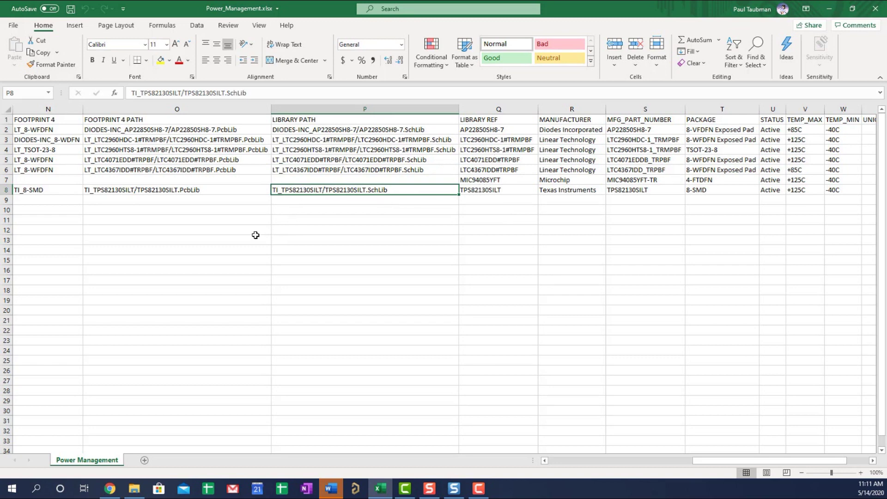
{"action": "left_click", "coordinate": [207, 220]}
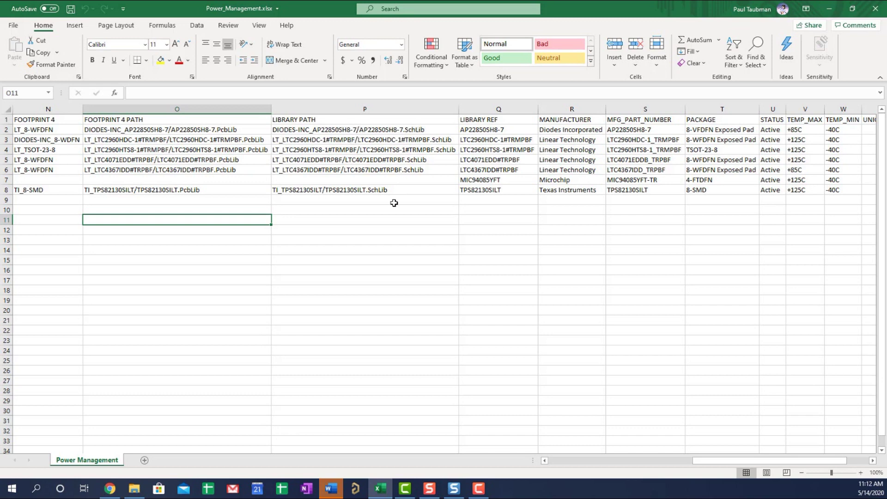
{"action": "key", "text": "Up"}
{"action": "key", "text": "Up"}
{"action": "key", "text": "Up"}
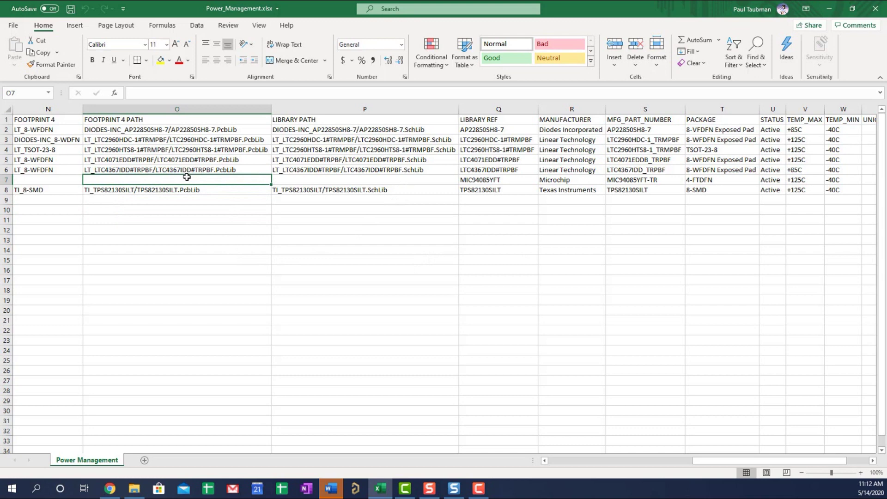
{"action": "key", "text": "Left"}
{"action": "key", "text": "Left"}
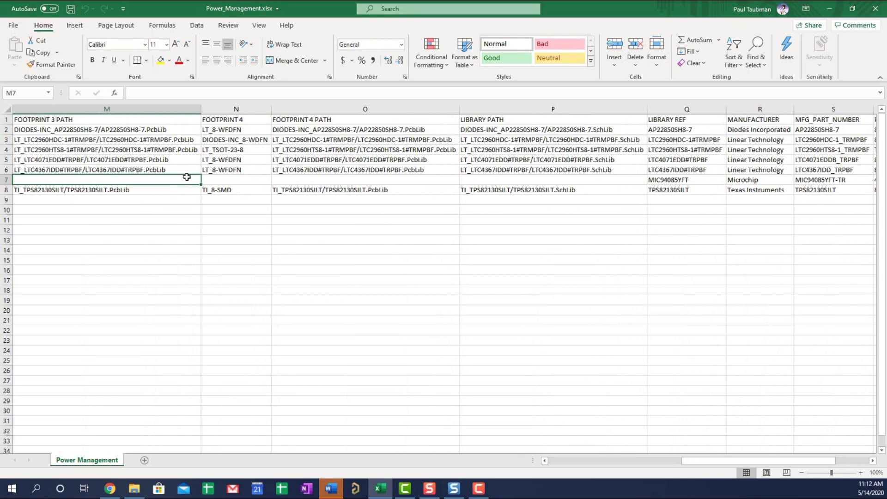
{"action": "key", "text": "Left"}
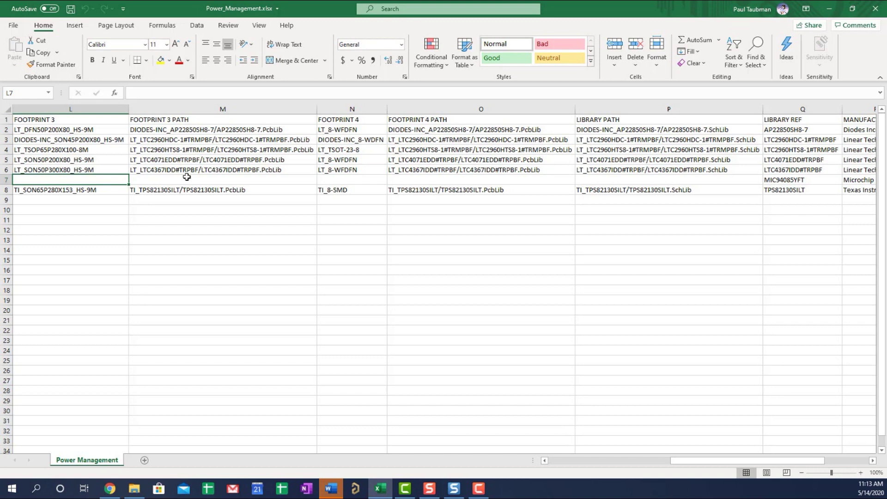
{"action": "key", "text": "Up"}
{"action": "key", "text": "Left"}
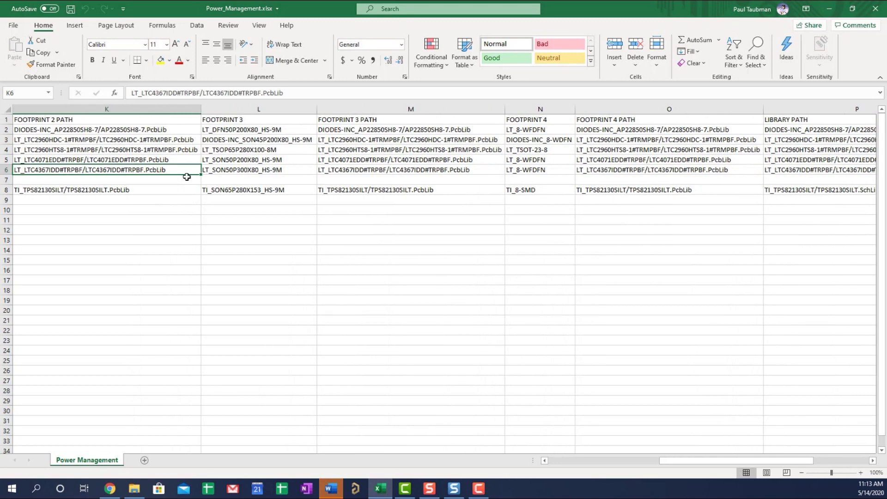
{"action": "key", "text": "Left"}
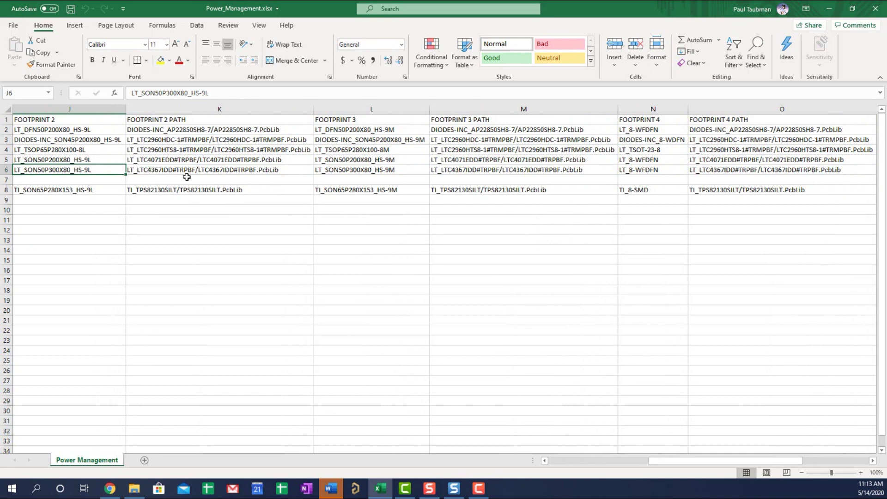
{"action": "key", "text": "Left"}
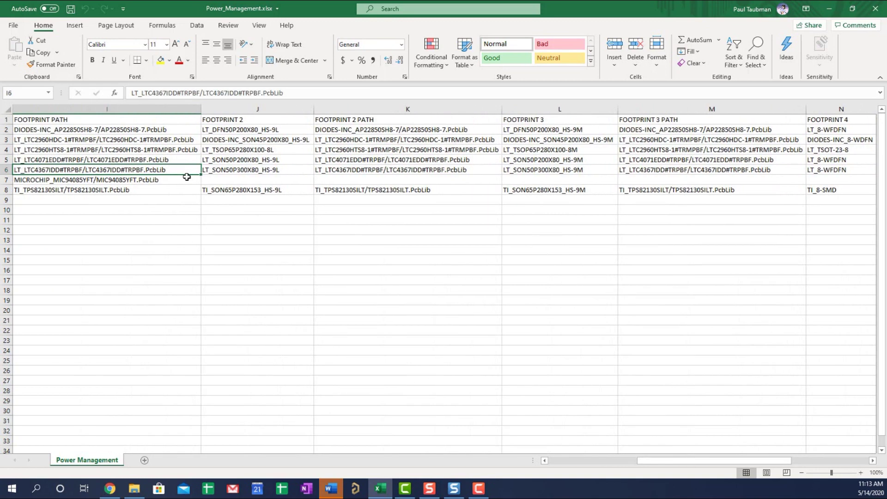
{"action": "left_click", "coordinate": [187, 178]}
{"action": "scroll", "coordinate": [187, 178], "scroll_direction": "left", "scroll_amount": 2}
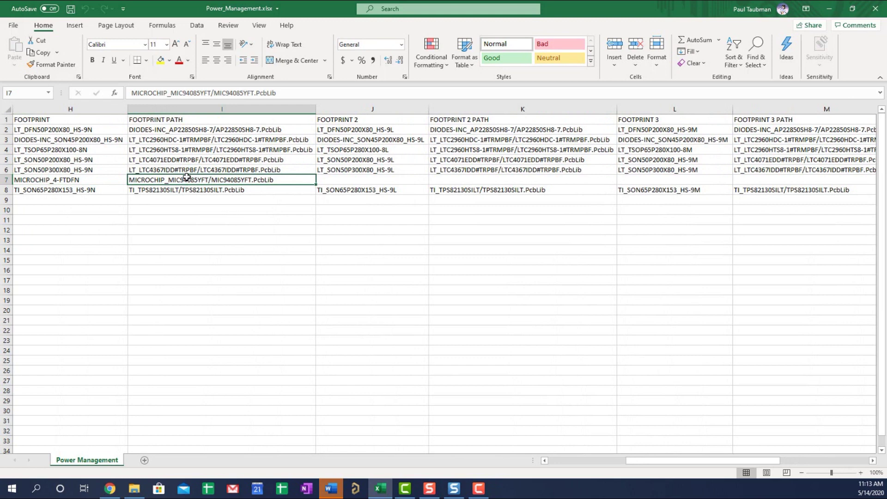
- Check Microchip's empty FOOTPRINT 2 entry, then close the Power Management workbook
{"action": "key", "text": "Tab"}
{"action": "key", "text": "Up"}
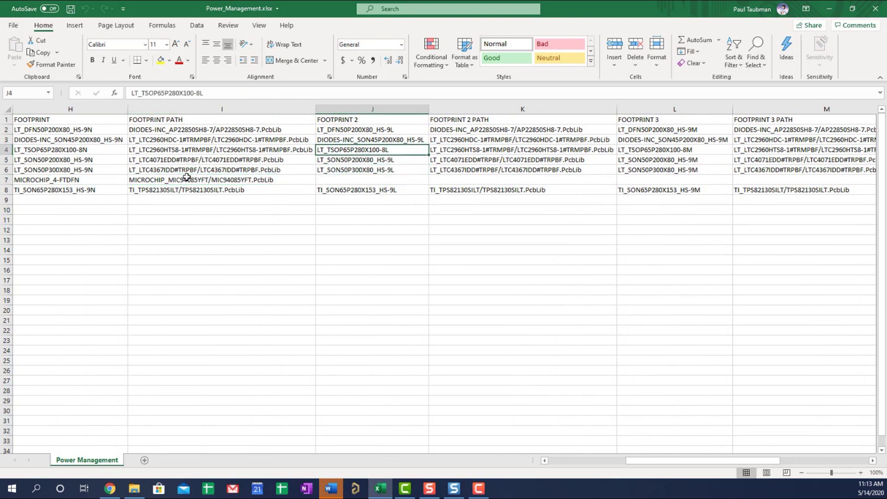
{"action": "key", "text": "Down"}
{"action": "key", "text": "Down"}
{"action": "key", "text": "Down"}
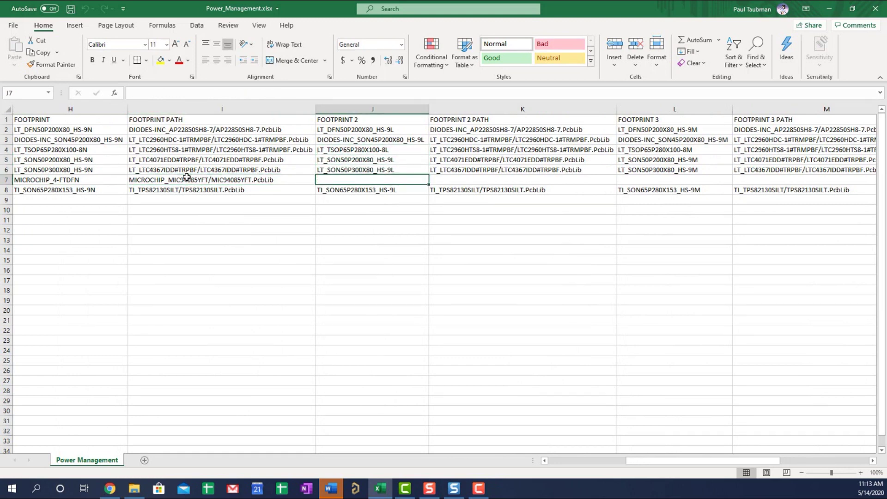
{"action": "left_click", "coordinate": [186, 178]}
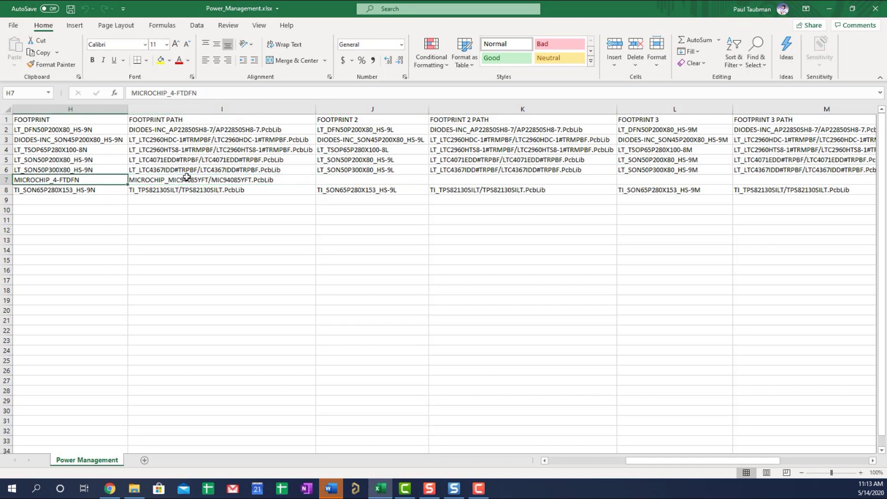
{"action": "key", "text": "Right"}
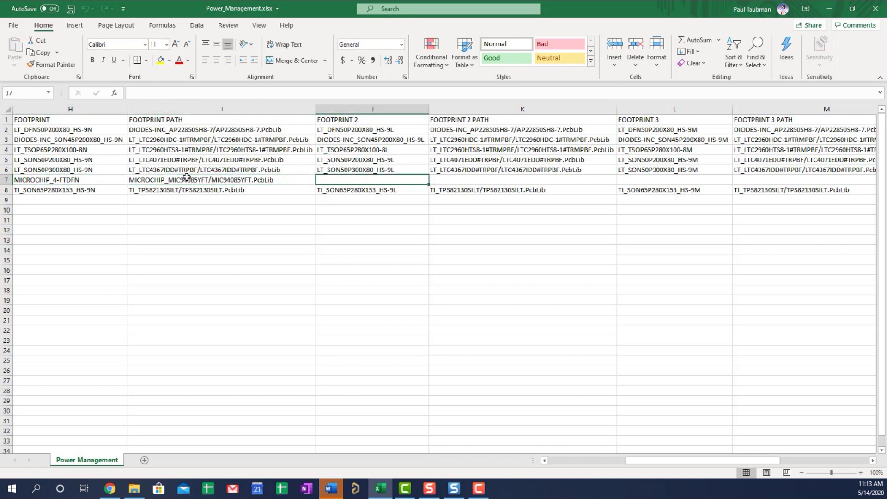
{"action": "key", "text": "Right"}
{"action": "key", "text": "Right"}
{"action": "key", "text": "Right"}
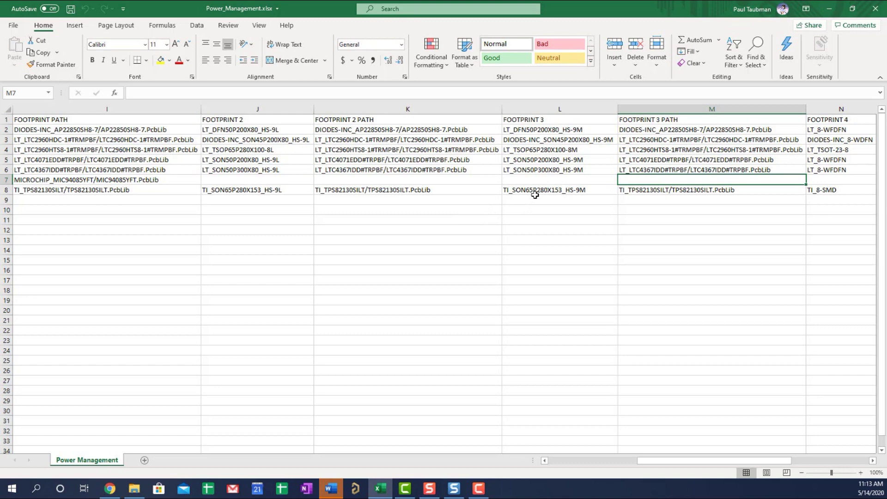
{"action": "left_click", "coordinate": [877, 10]}
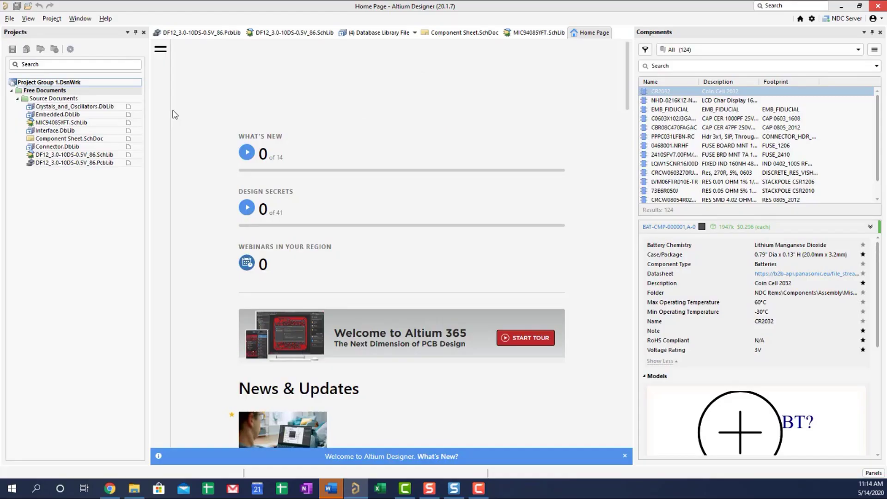
- Create a new Database Library using Microsoft Excel 2007 and browse for its database file
{"action": "left_click", "coordinate": [90, 215]}
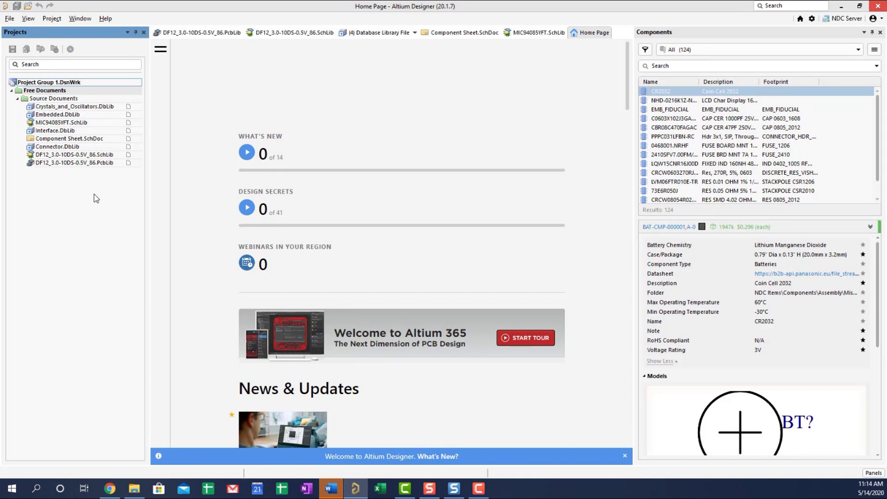
{"action": "left_click", "coordinate": [9, 18]}
{"action": "mouse_move", "coordinate": [25, 31]}
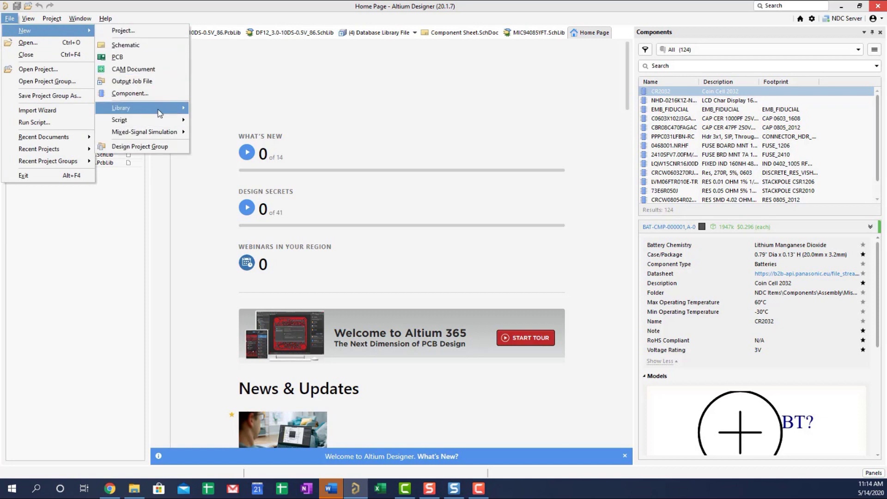
{"action": "mouse_move", "coordinate": [122, 109]}
{"action": "left_click", "coordinate": [216, 165]}
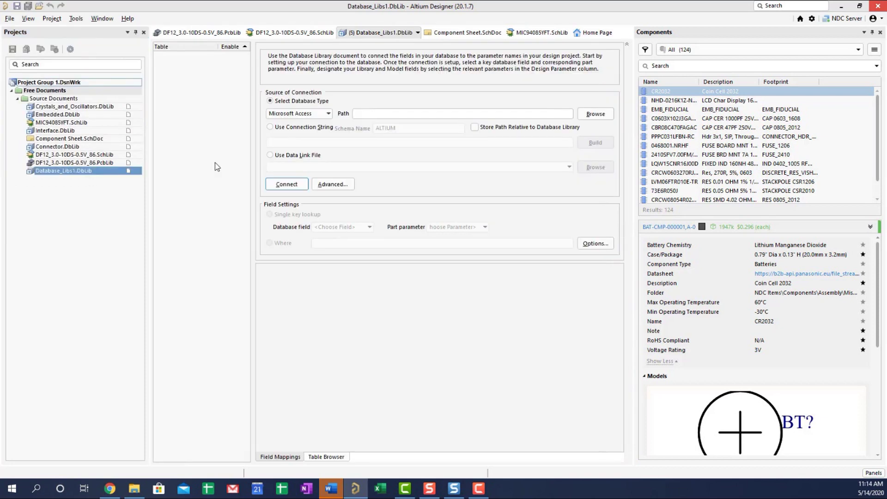
{"action": "left_click", "coordinate": [311, 114]}
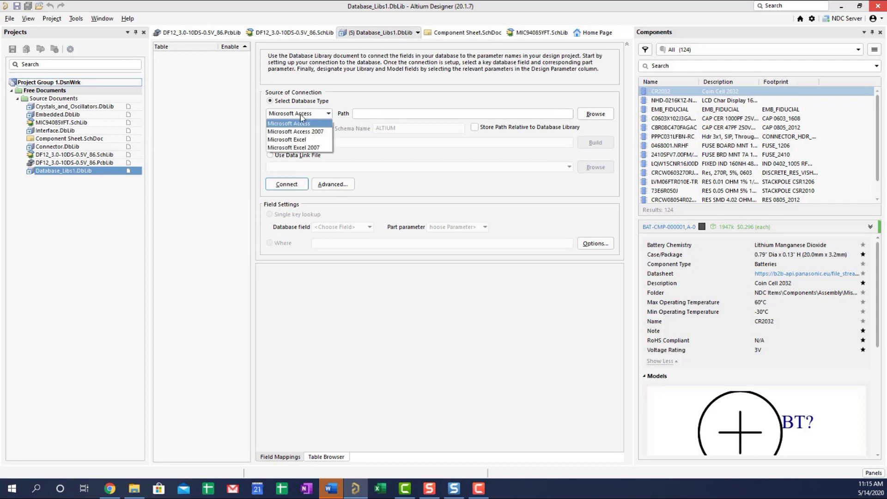
{"action": "left_click", "coordinate": [301, 148]}
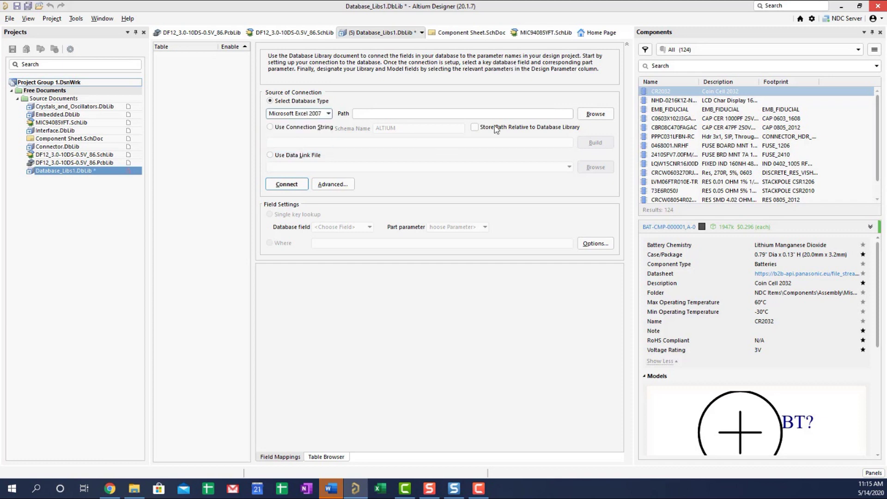
{"action": "left_click", "coordinate": [596, 113]}
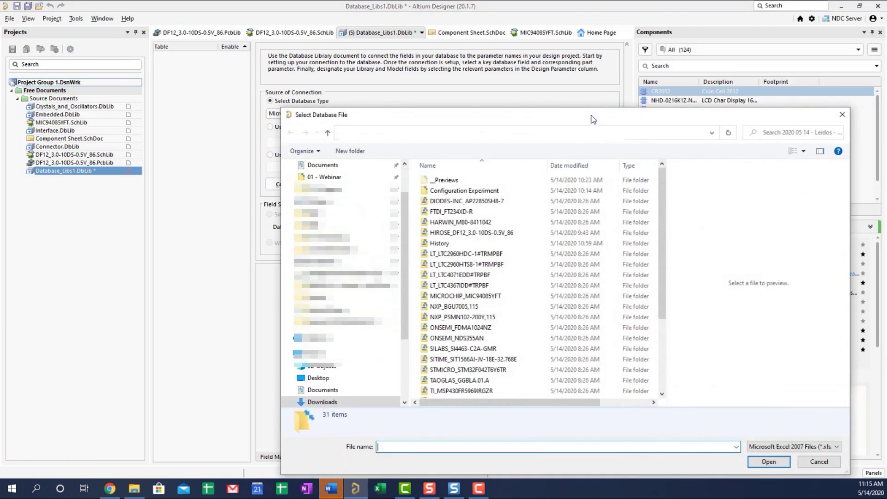
- Choose Power_Management.xlsx in the Select Database File dialog as the library's source
{"action": "left_click_drag", "start_coordinate": [554, 117], "coordinate": [455, 69]}
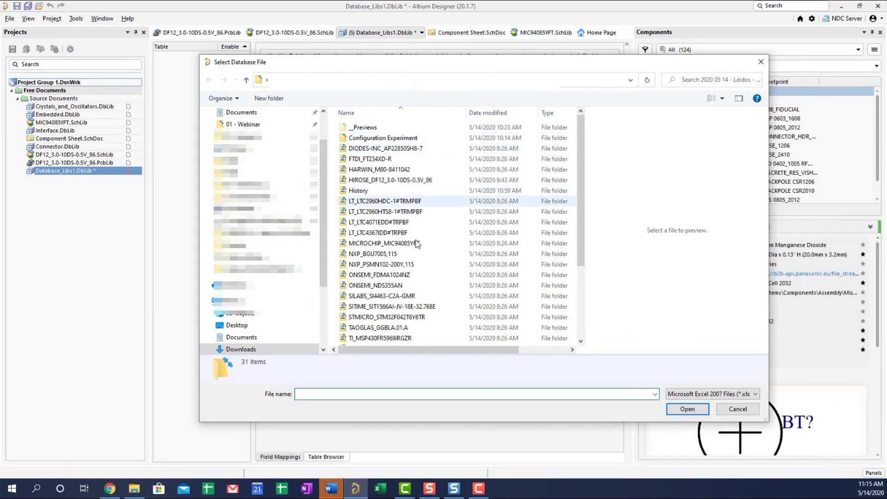
{"action": "scroll", "coordinate": [416, 201], "scroll_direction": "down", "scroll_amount": 4}
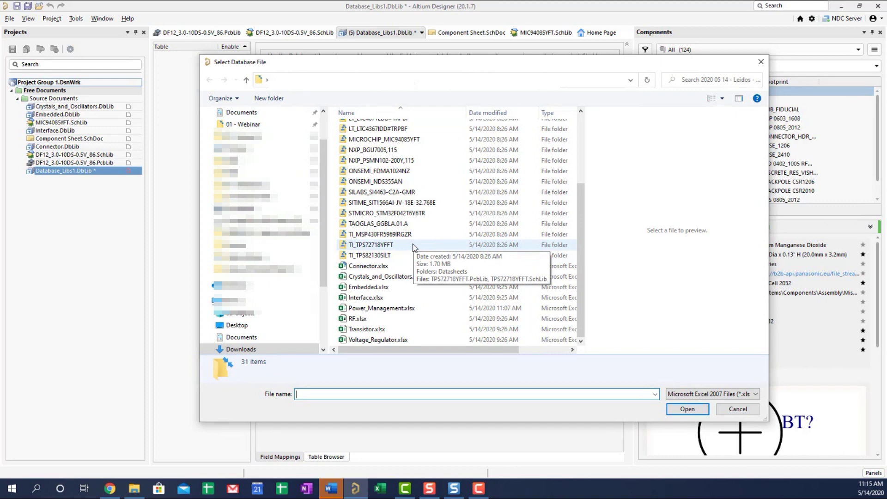
{"action": "left_click", "coordinate": [443, 80]}
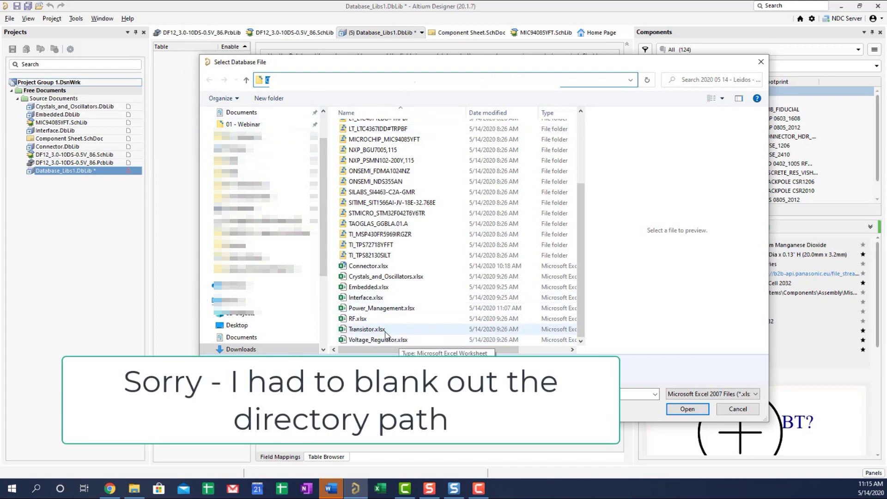
{"action": "left_click", "coordinate": [381, 308]}
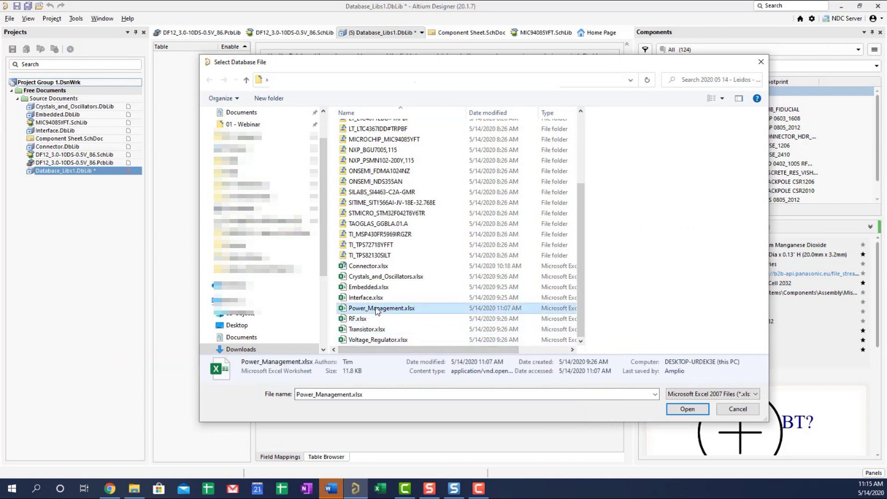
{"action": "double_click", "coordinate": [410, 312]}
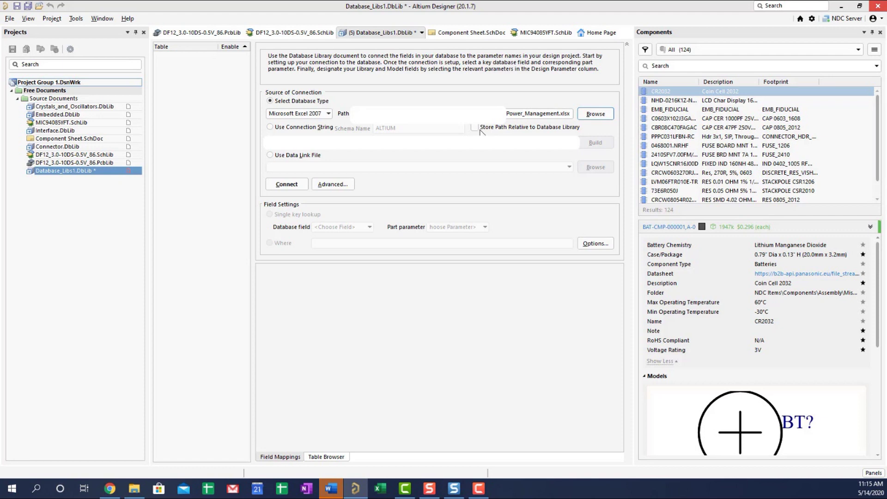
{"action": "left_click", "coordinate": [69, 171]}
- Save Database_Libs1.DbLib as Power_Management.DbLib in the pasted dated project folder
{"action": "right_click", "coordinate": [66, 173]}
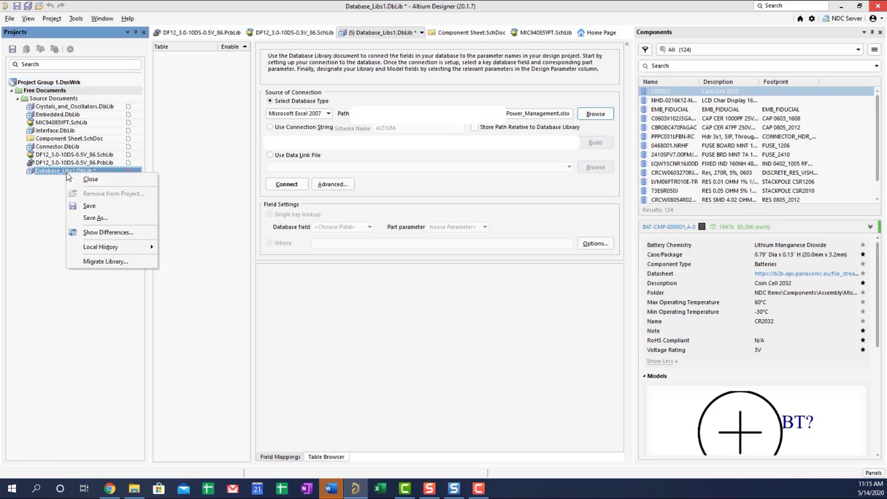
{"action": "left_click", "coordinate": [89, 220]}
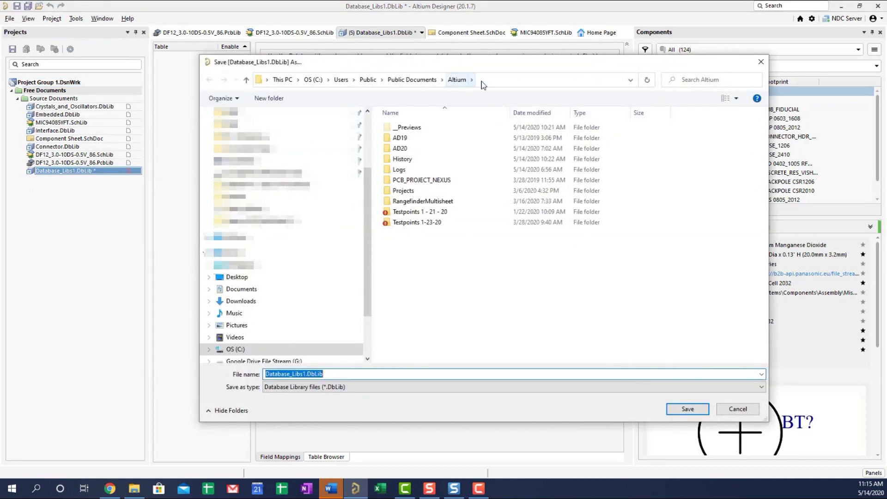
{"action": "left_click", "coordinate": [486, 81]}
{"action": "key", "text": "ctrl+a"}
{"action": "key", "text": "BackSpace"}
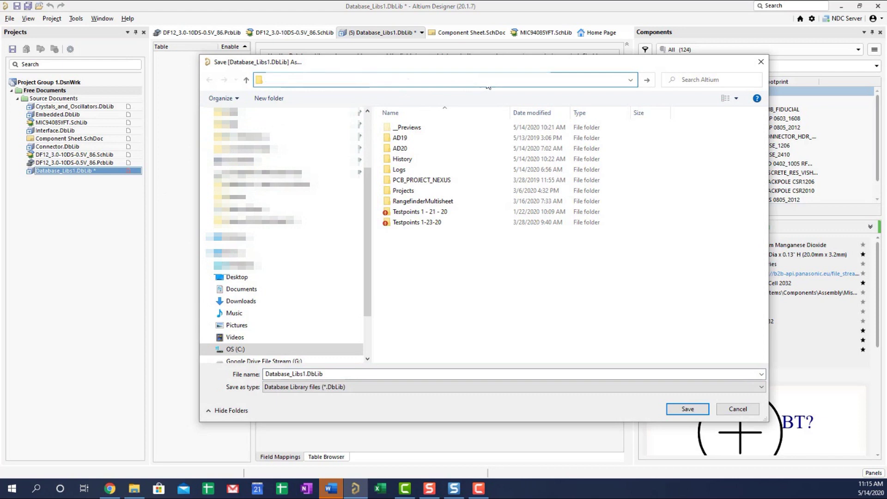
{"action": "key", "text": "ctrl+v"}
{"action": "key", "text": "Return"}
{"action": "scroll", "coordinate": [478, 208], "scroll_direction": "down", "scroll_amount": 3}
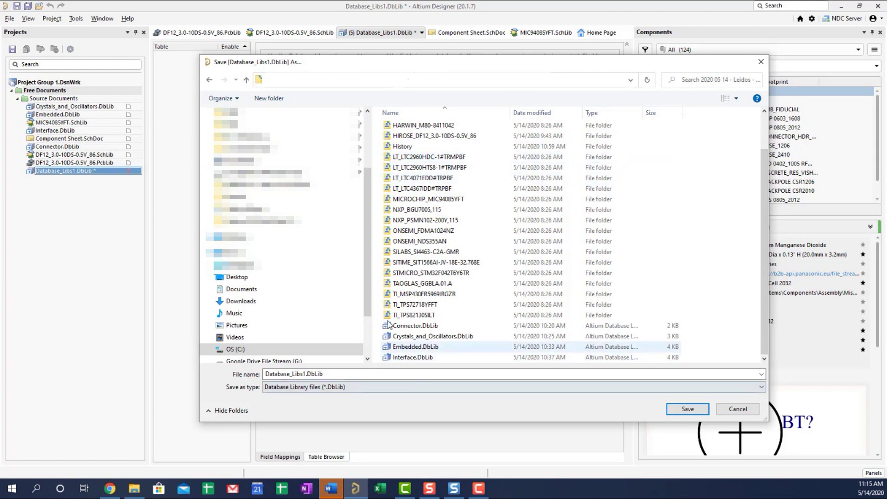
{"action": "left_click", "coordinate": [298, 374]}
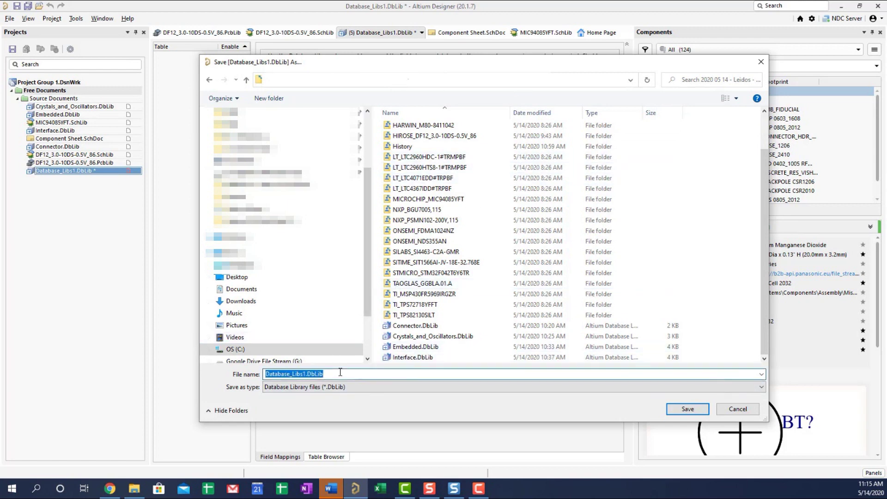
{"action": "type", "text": "Power"}
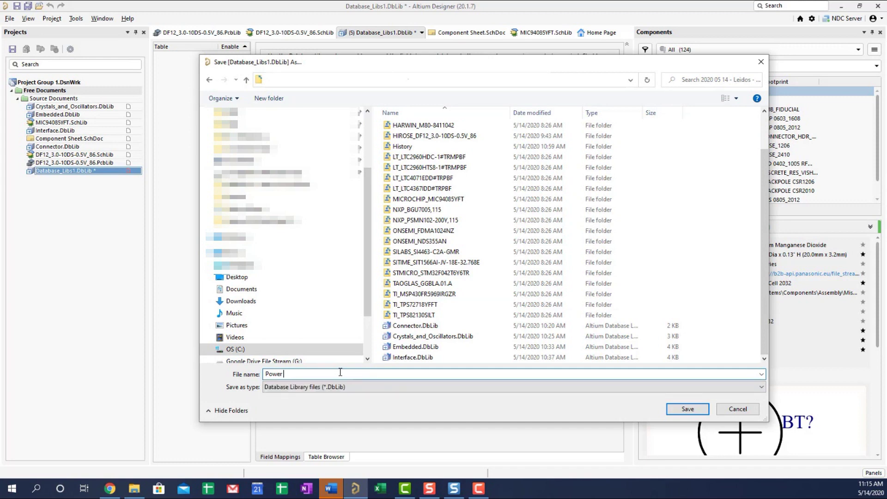
{"action": "key", "text": "BackSpace"}
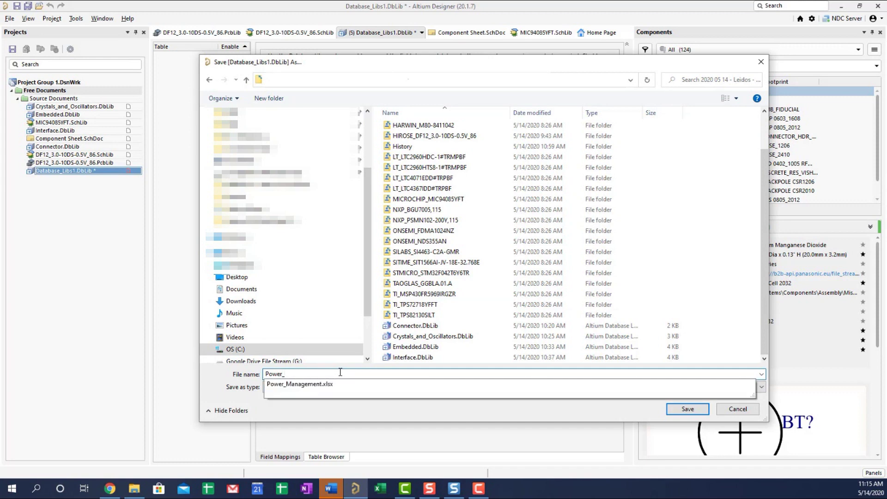
{"action": "type", "text": "Management"}
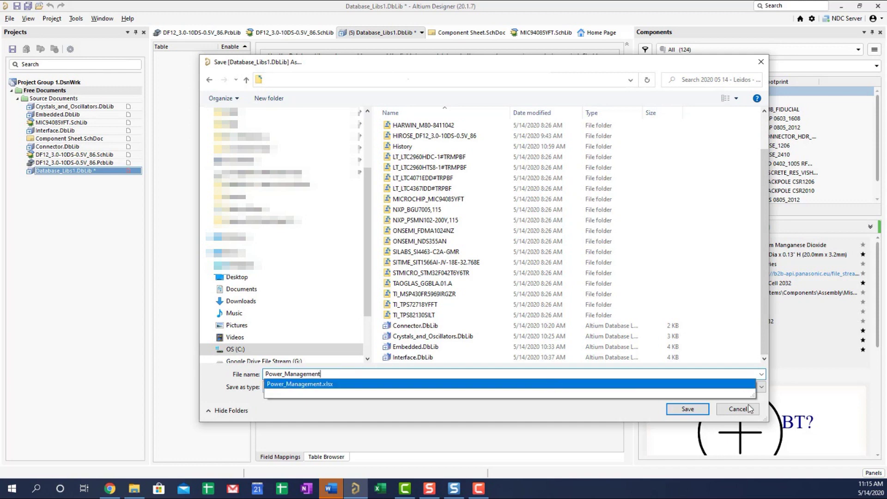
{"action": "left_click", "coordinate": [688, 409]}
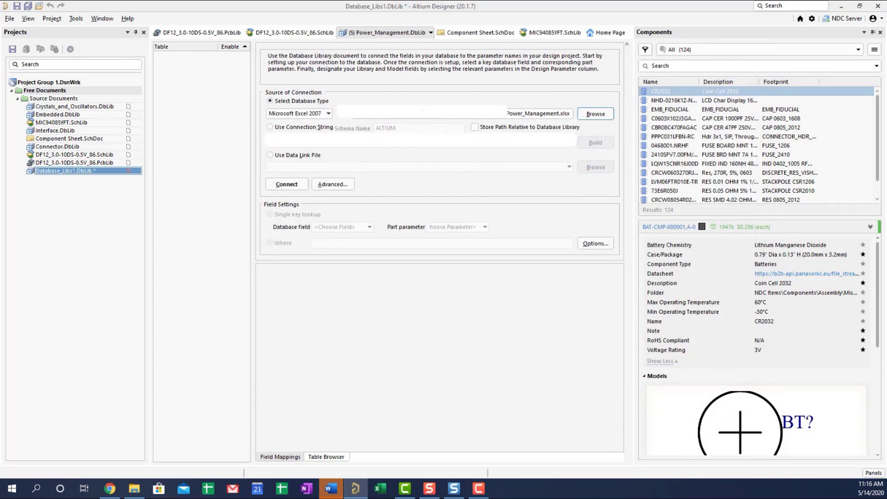
{"action": "left_click", "coordinate": [66, 172]}
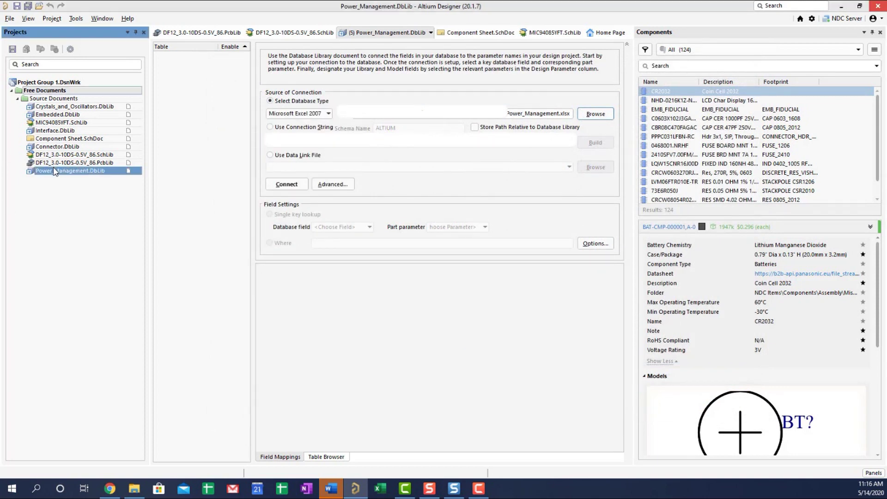
- Store the path relatively, connect to Power_Management.xlsx, and preview its Table Browser rows
{"action": "left_click", "coordinate": [474, 127]}
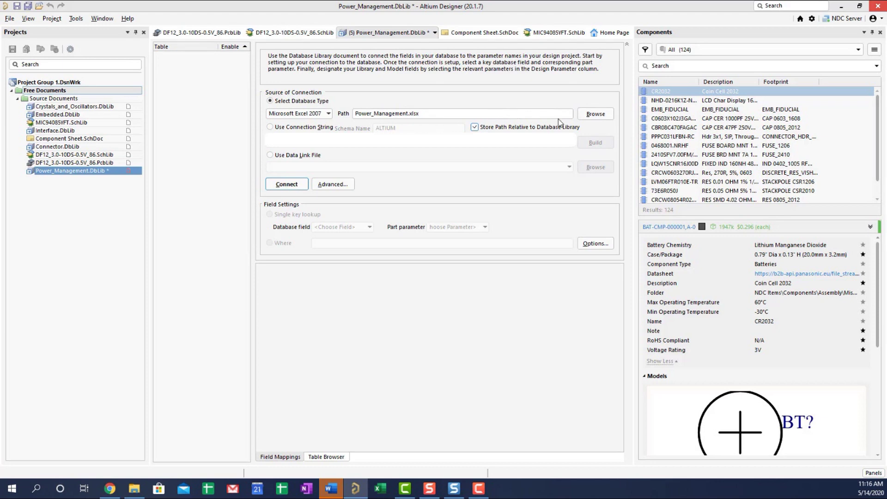
{"action": "left_click", "coordinate": [287, 184]}
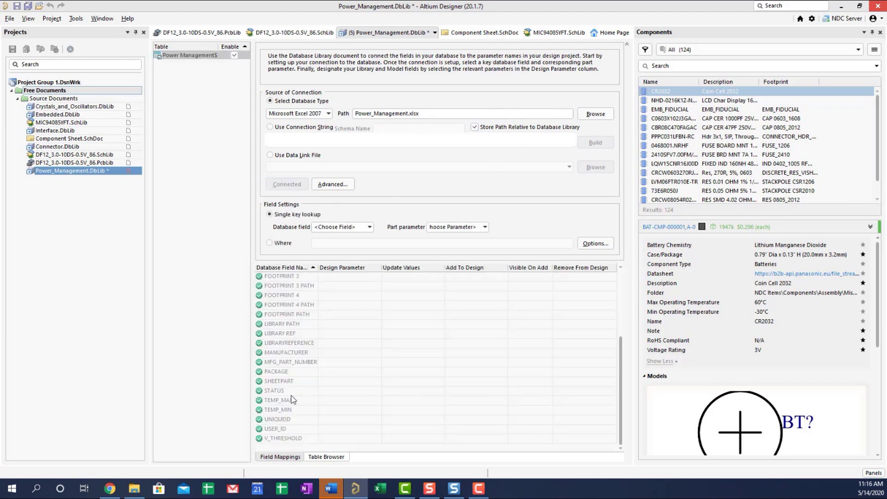
{"action": "left_click", "coordinate": [326, 458]}
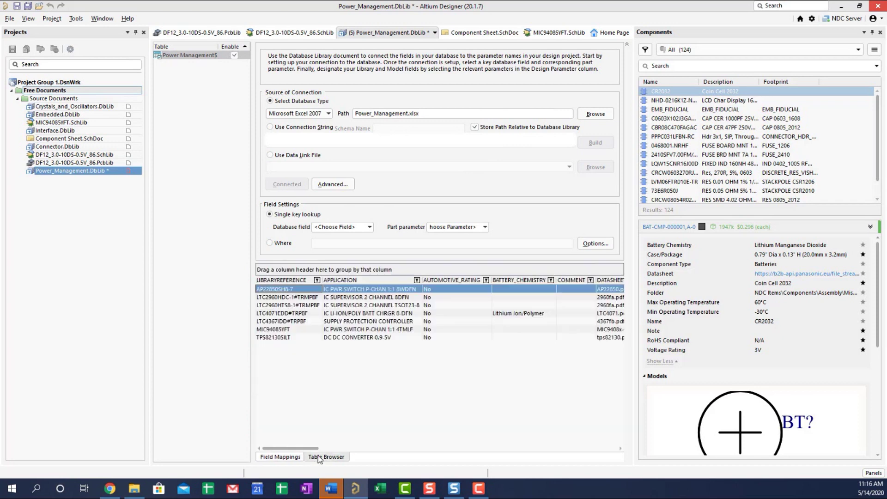
{"action": "left_click", "coordinate": [280, 457]}
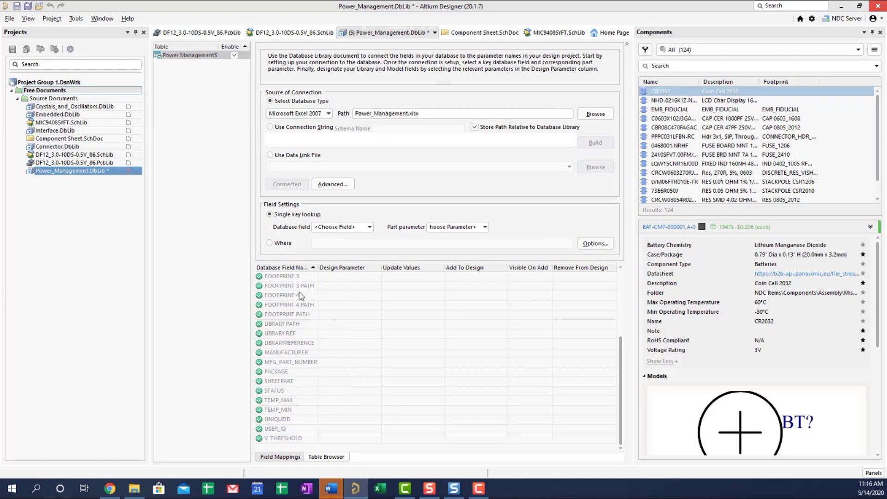
{"action": "left_click", "coordinate": [369, 227]}
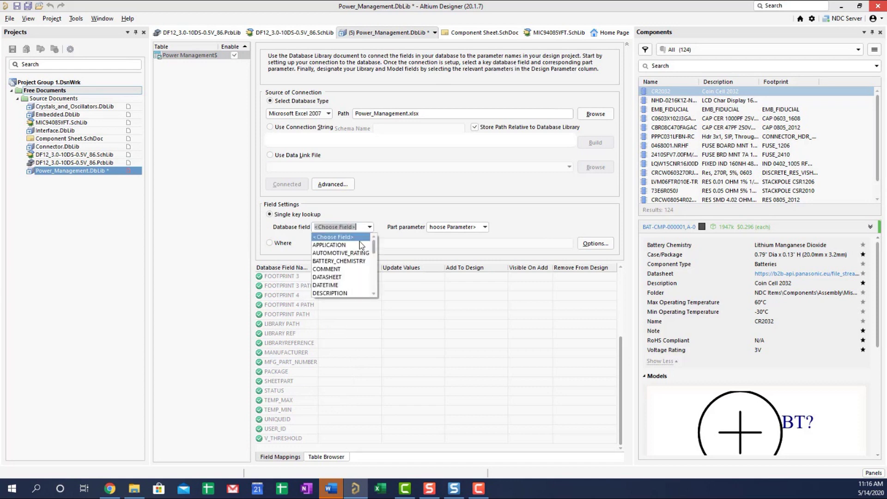
{"action": "scroll", "coordinate": [360, 250], "scroll_direction": "down", "scroll_amount": 3}
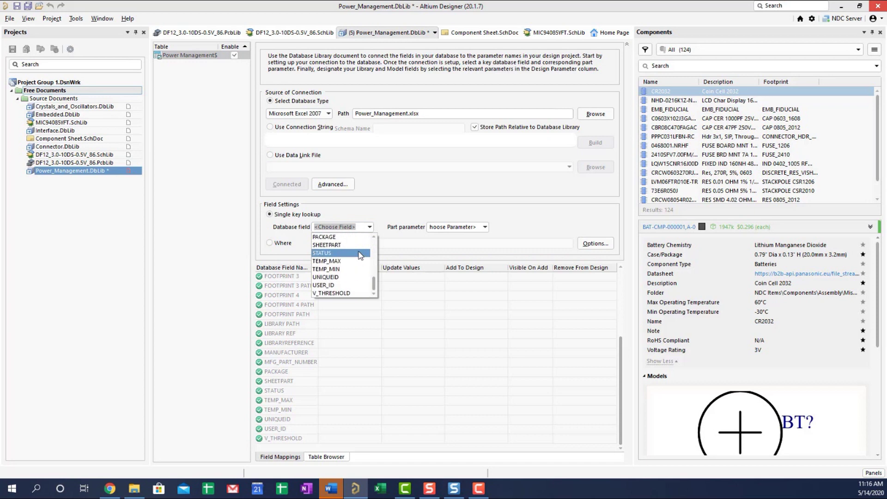
- Choose UNIQUEID as the single-key lookup database field
{"action": "left_click", "coordinate": [326, 277]}
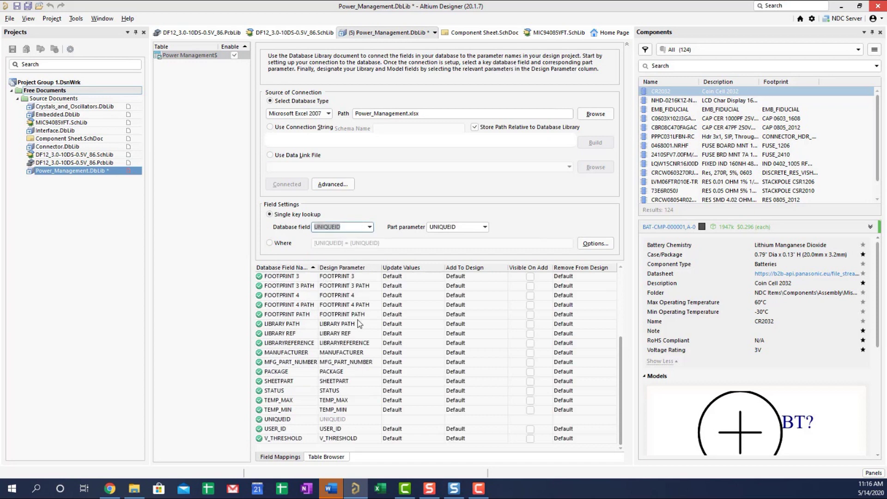
{"action": "left_click", "coordinate": [342, 314]}
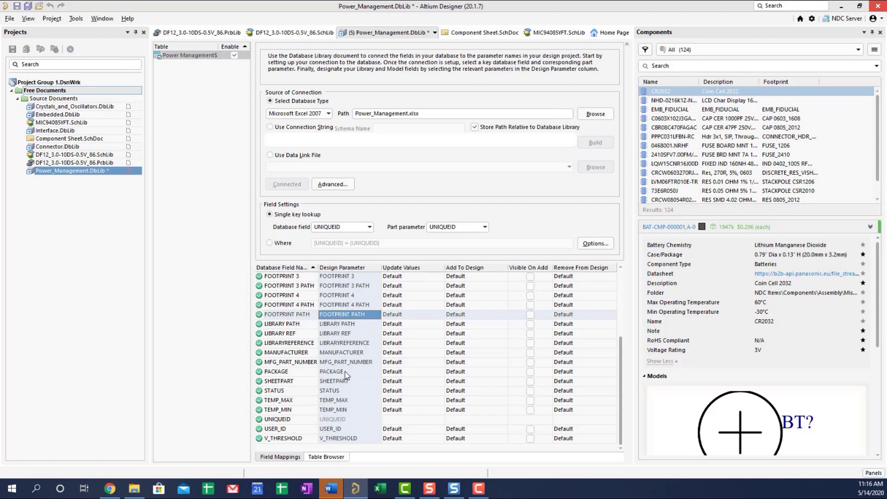
{"action": "scroll", "coordinate": [347, 355], "scroll_direction": "up", "scroll_amount": 3}
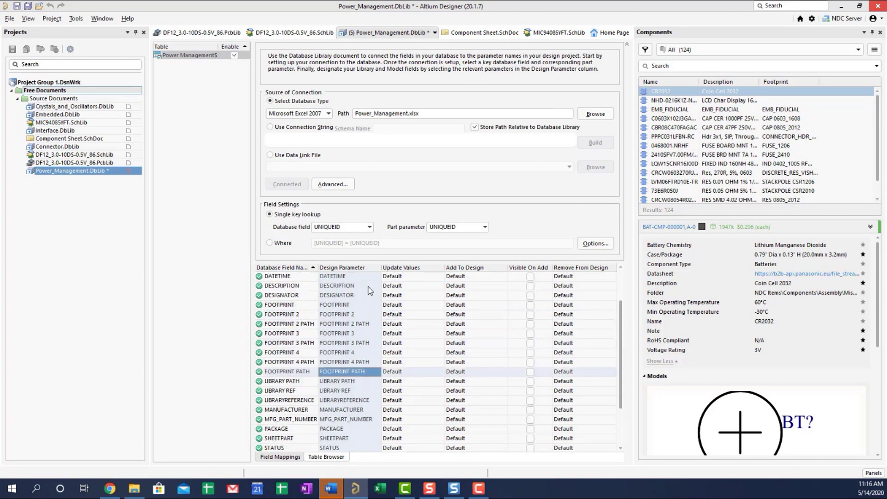
- Map DESCRIPTION to [Description], FOOTPRINT to [Footprint Ref], and FOOTPRINT 2 to [Footprint Ref 2]
{"action": "left_click", "coordinate": [347, 285]}
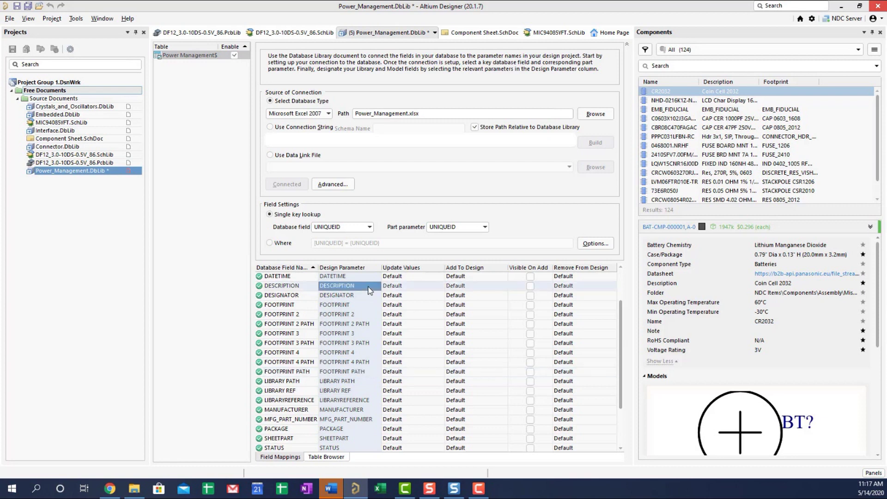
{"action": "left_click", "coordinate": [377, 285]}
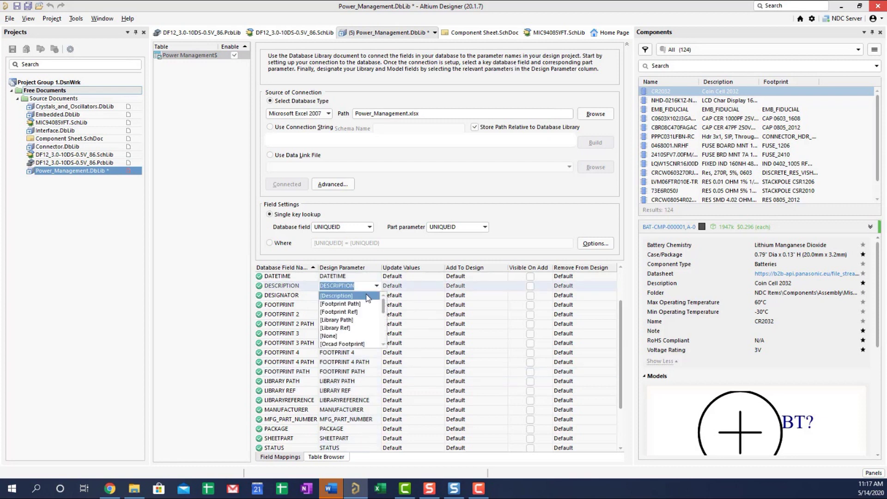
{"action": "left_click", "coordinate": [354, 296]}
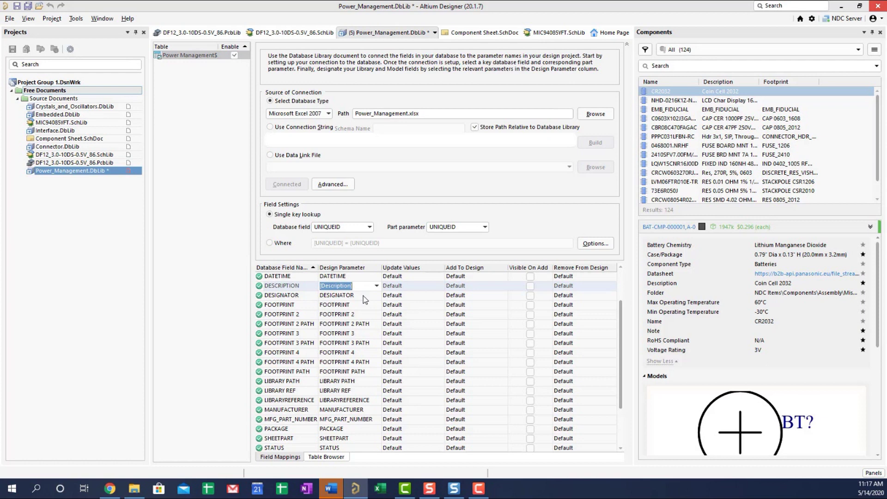
{"action": "left_click", "coordinate": [345, 306]}
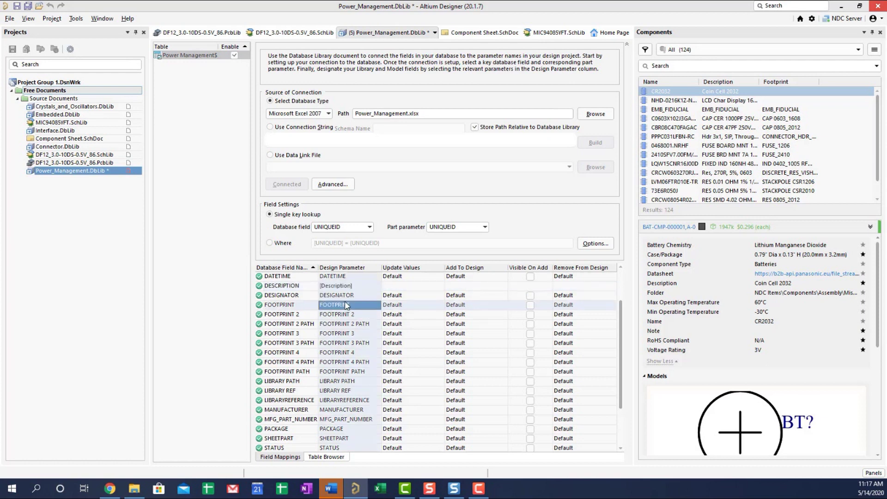
{"action": "left_click", "coordinate": [356, 306]}
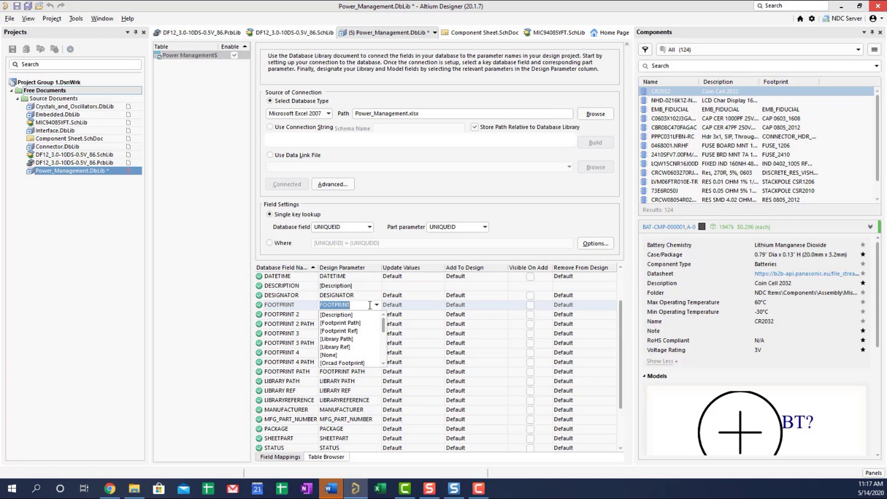
{"action": "left_click", "coordinate": [335, 331]}
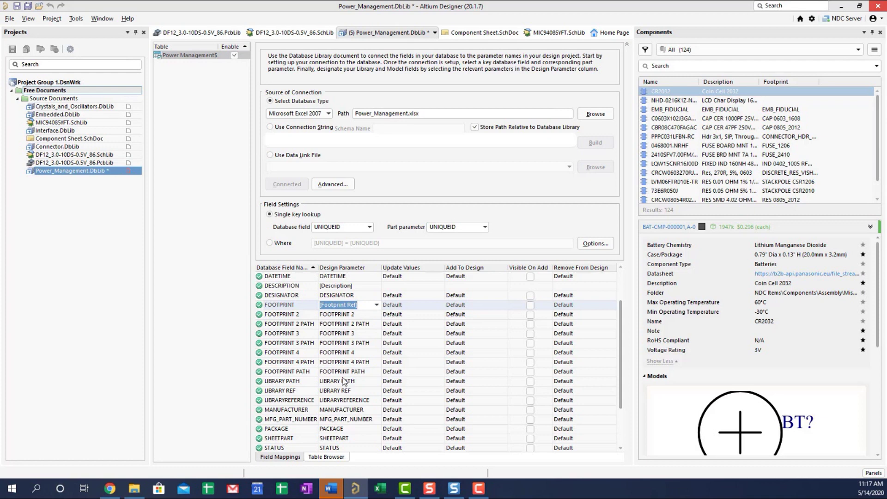
{"action": "left_click", "coordinate": [360, 315]}
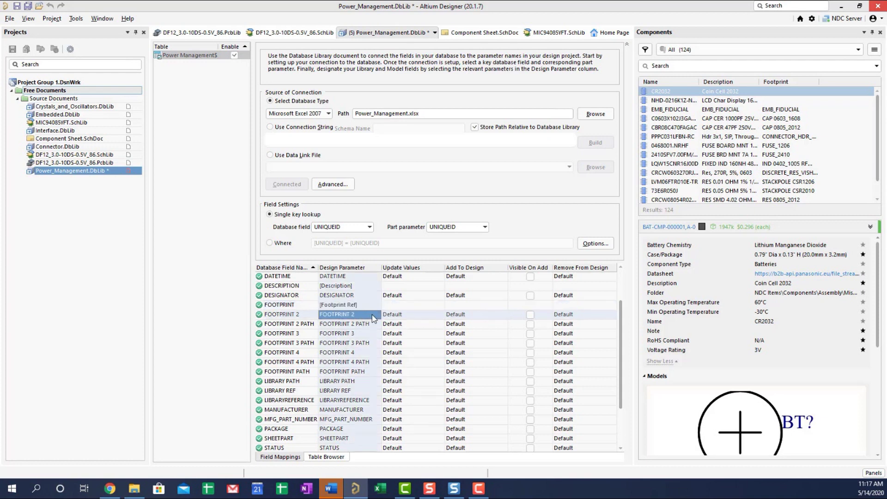
{"action": "left_click", "coordinate": [372, 317]}
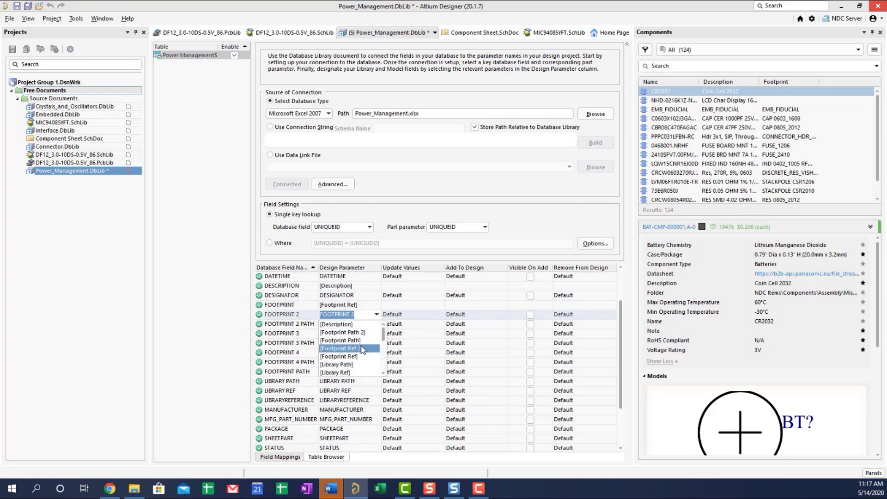
{"action": "left_click", "coordinate": [361, 351]}
- Map FOOTPRINT 3 to [Footprint Ref 3] and FOOTPRINT 4 to [Footprint Ref 4]
{"action": "left_click", "coordinate": [355, 335]}
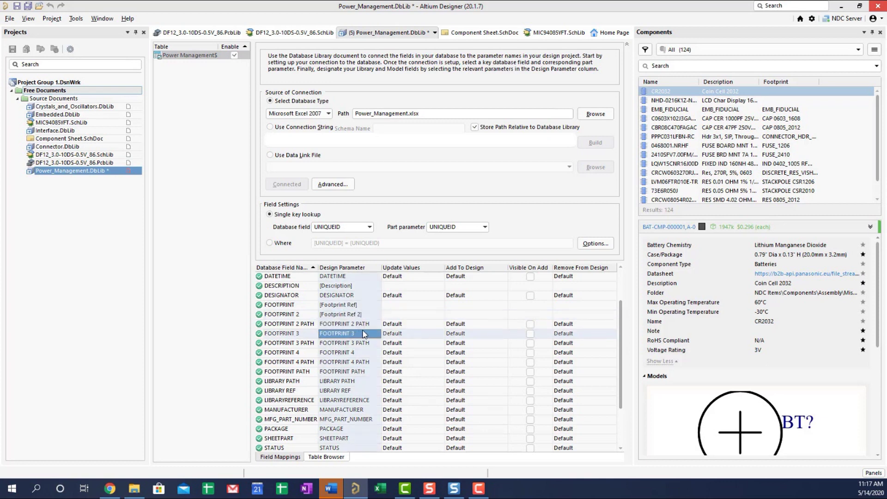
{"action": "left_click", "coordinate": [369, 334]}
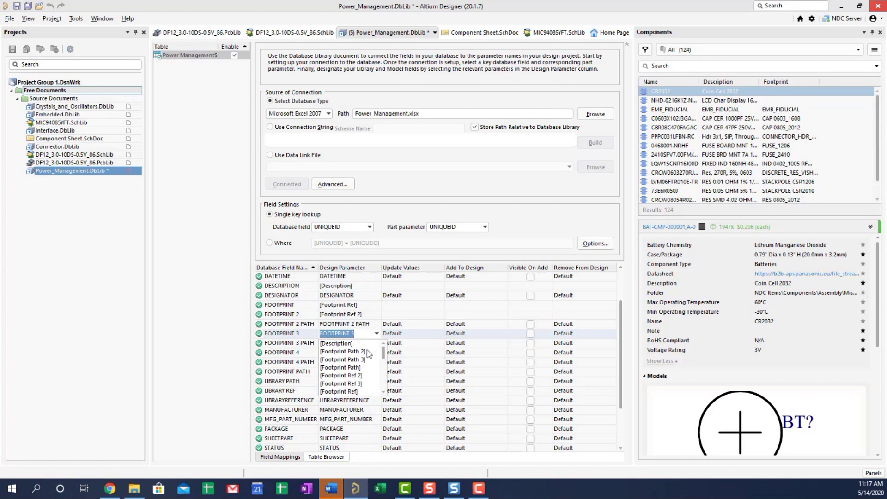
{"action": "left_click", "coordinate": [357, 386]}
{"action": "left_click", "coordinate": [369, 354]}
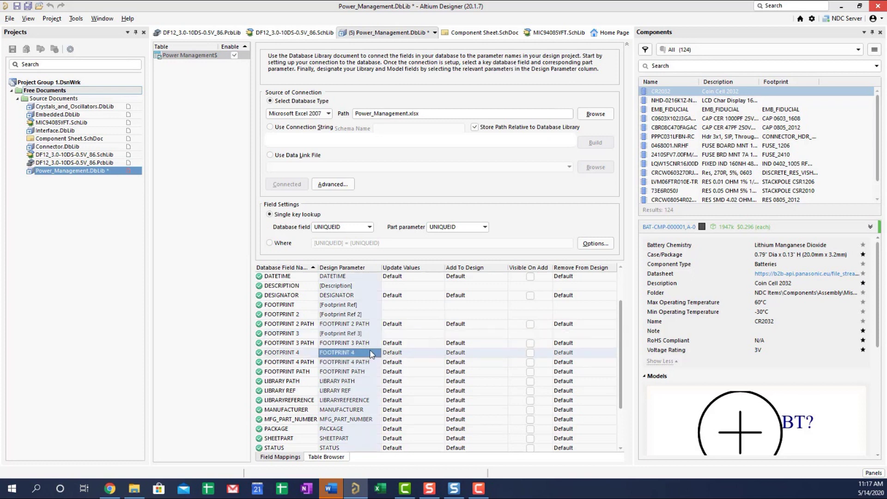
{"action": "left_click", "coordinate": [371, 355]}
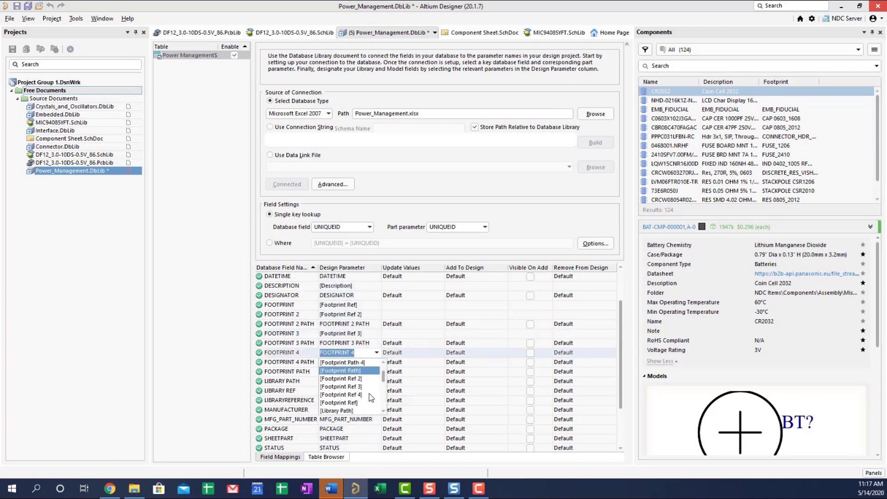
{"action": "left_click", "coordinate": [365, 396]}
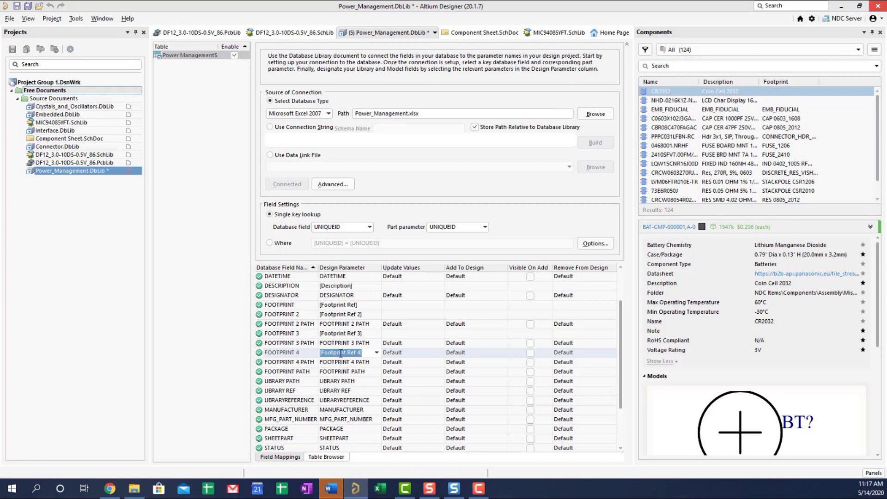
{"action": "left_click", "coordinate": [234, 358]}
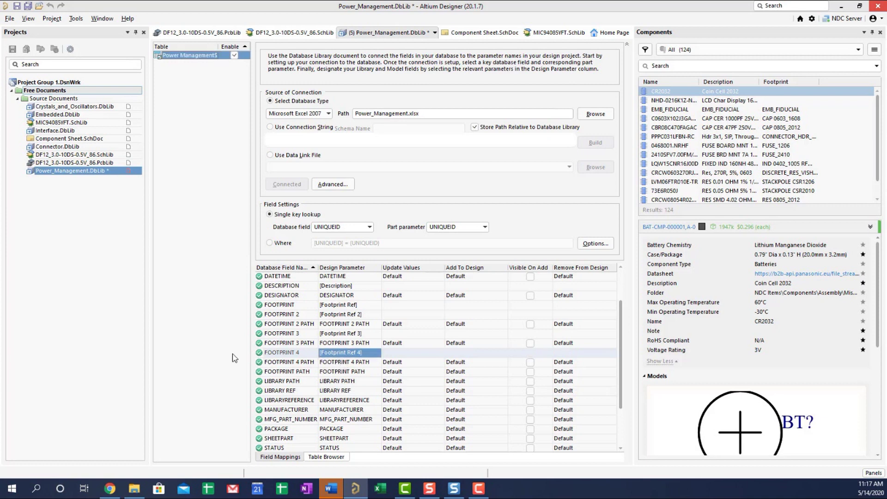
{"action": "left_click", "coordinate": [375, 324]}
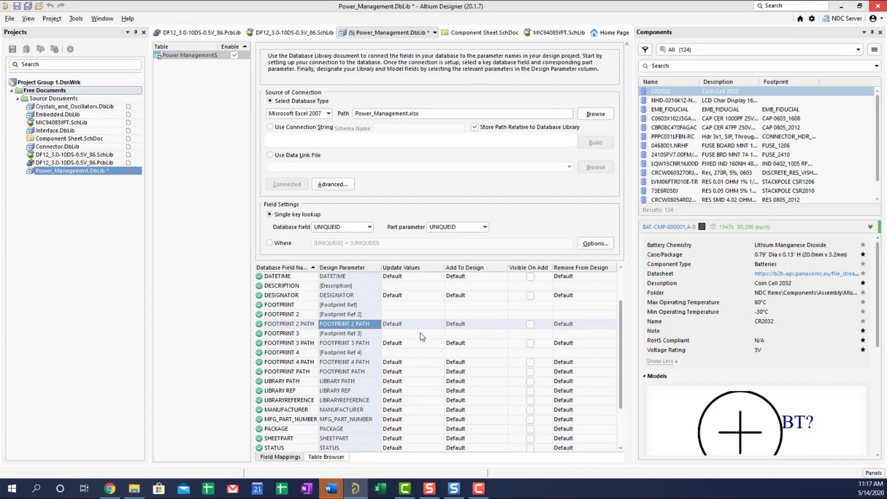
{"action": "left_click", "coordinate": [377, 327]}
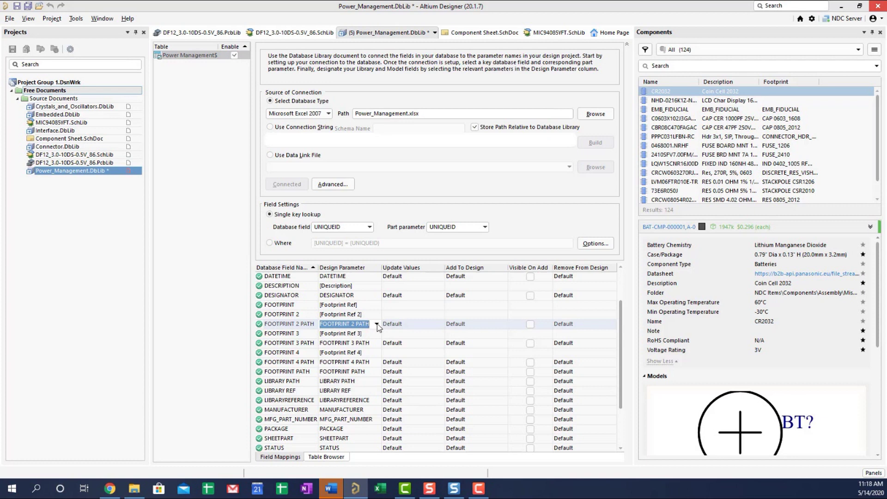
- Map FOOTPRINT 2, 3 and 4 PATH to [Footprint Path 2], [Footprint Path 3], [Footprint Path 4]
{"action": "left_click", "coordinate": [377, 325]}
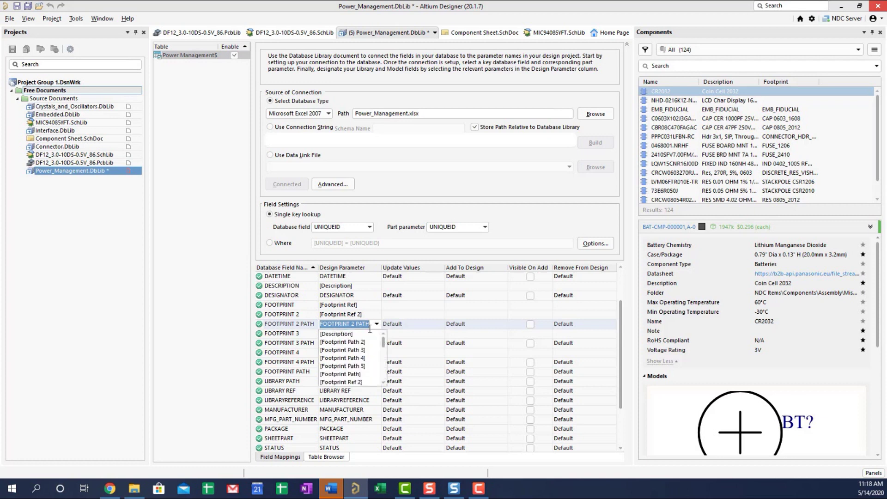
{"action": "left_click", "coordinate": [354, 342]}
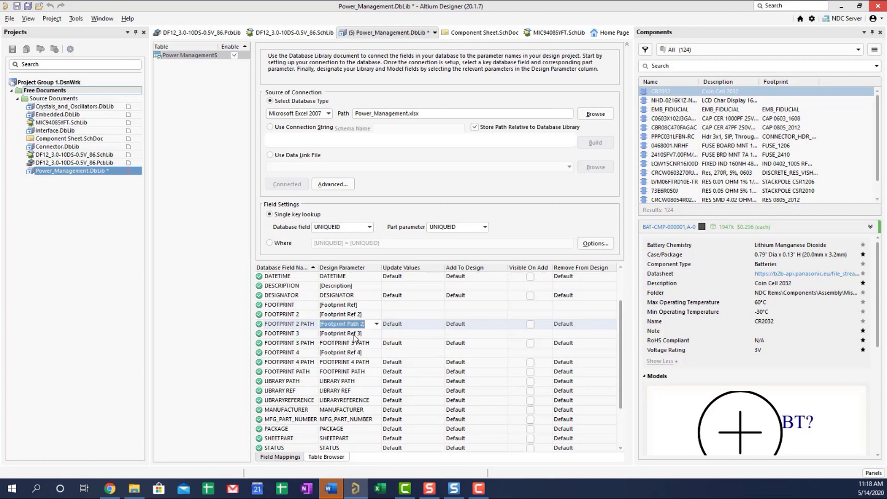
{"action": "left_click", "coordinate": [357, 343]}
{"action": "left_click", "coordinate": [377, 344]}
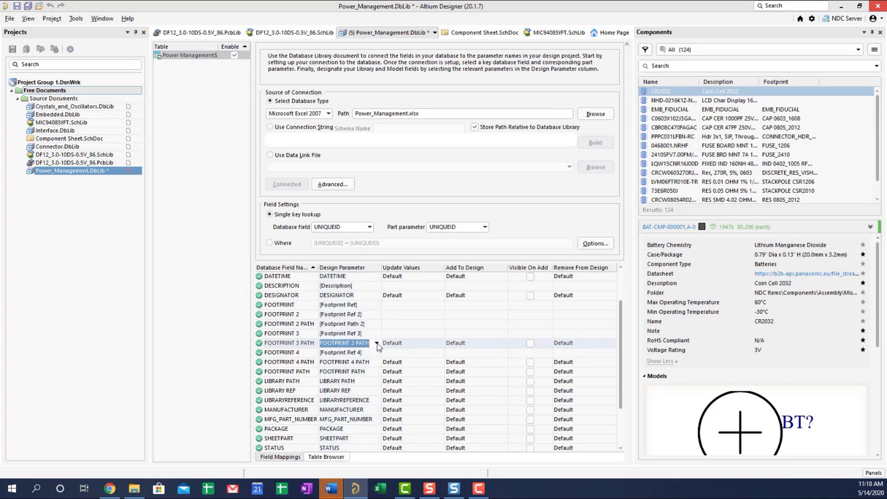
{"action": "left_click", "coordinate": [377, 344]}
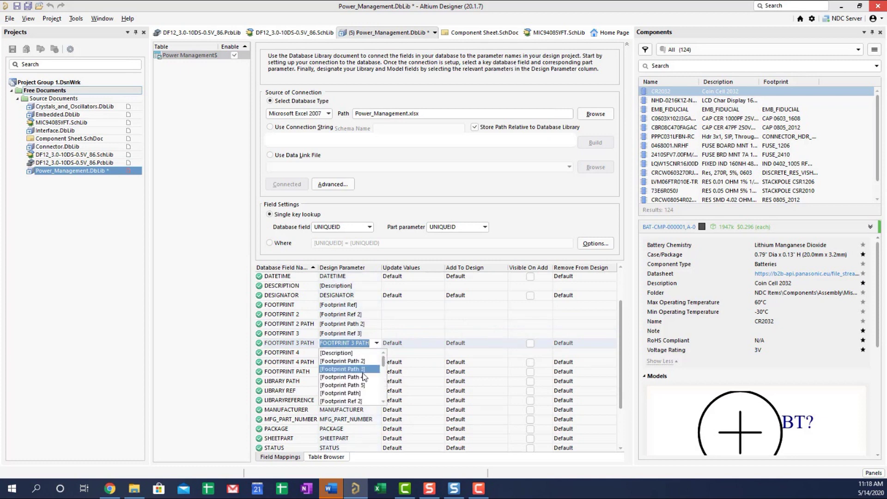
{"action": "left_click", "coordinate": [347, 369]}
{"action": "left_click", "coordinate": [347, 362]}
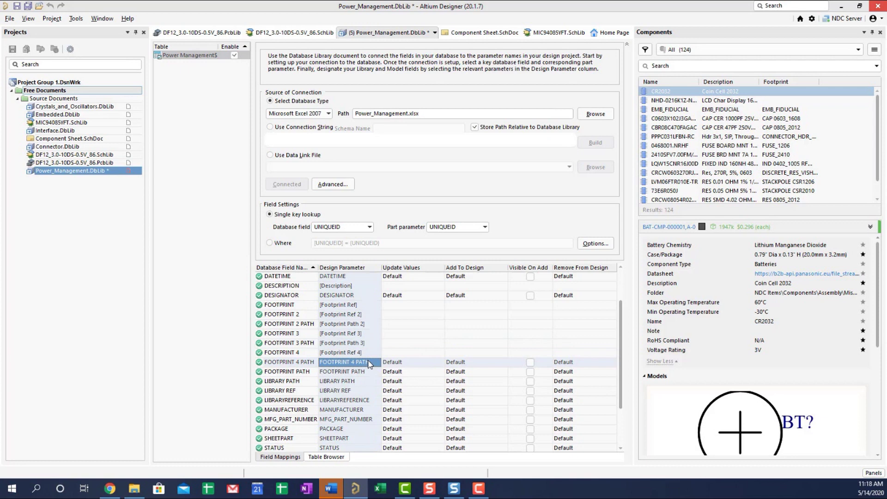
{"action": "left_click", "coordinate": [377, 363]}
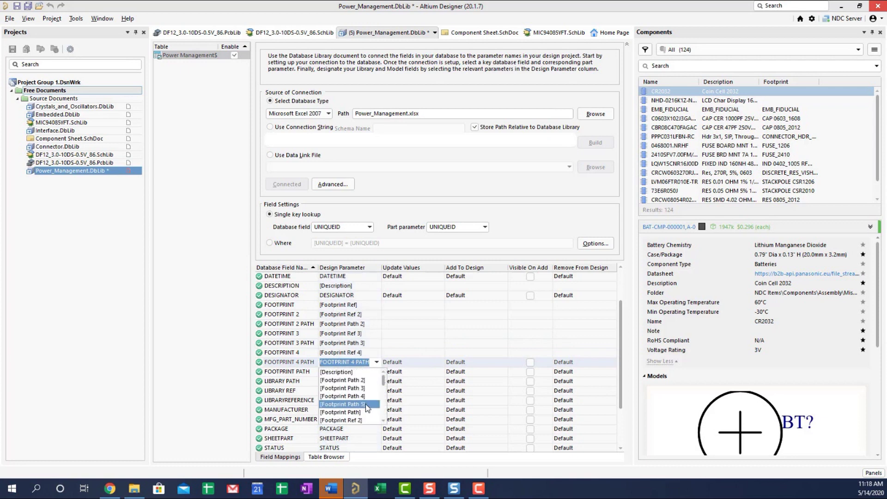
{"action": "left_click", "coordinate": [369, 398]}
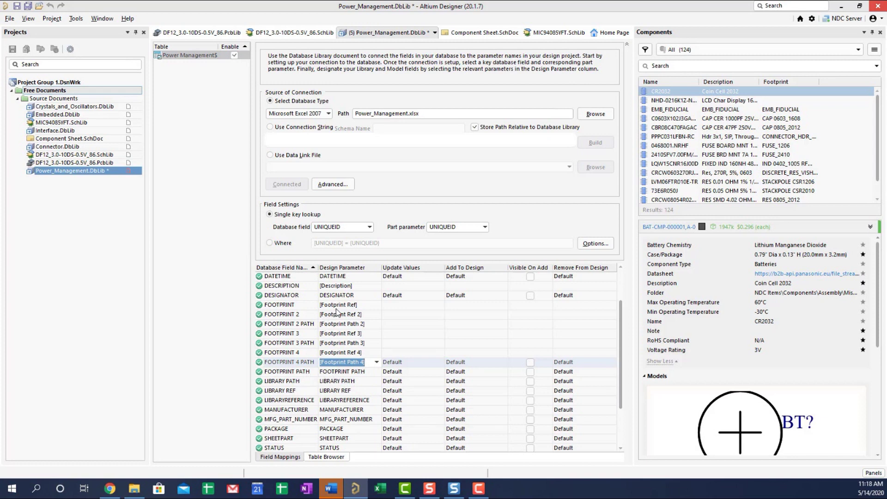
- Map FOOTPRINT PATH, LIBRARY PATH and LIBRARY REF to [Footprint Path], [Library Path], [Library Ref]
{"action": "left_click", "coordinate": [338, 373]}
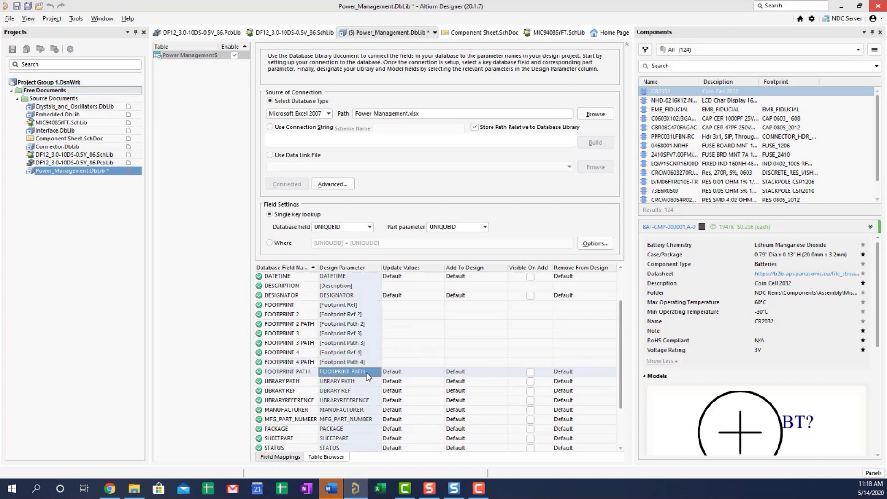
{"action": "left_click", "coordinate": [370, 375]}
{"action": "left_click", "coordinate": [377, 373]}
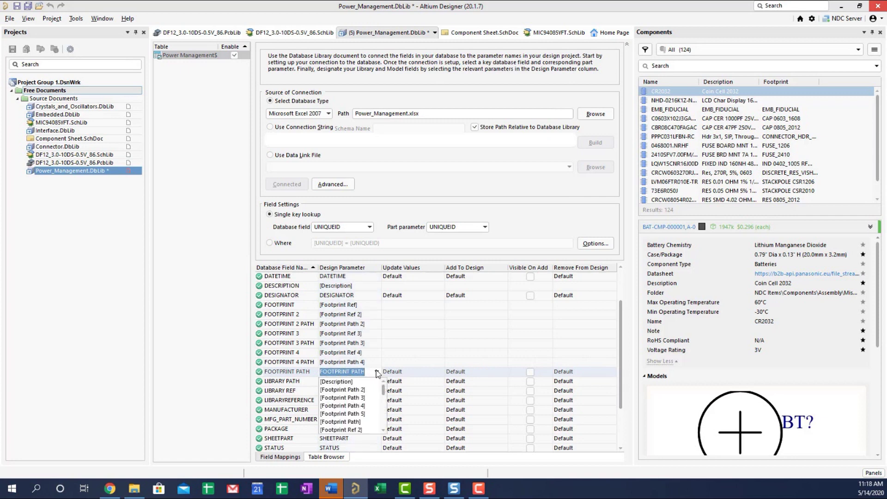
{"action": "left_click", "coordinate": [345, 421]}
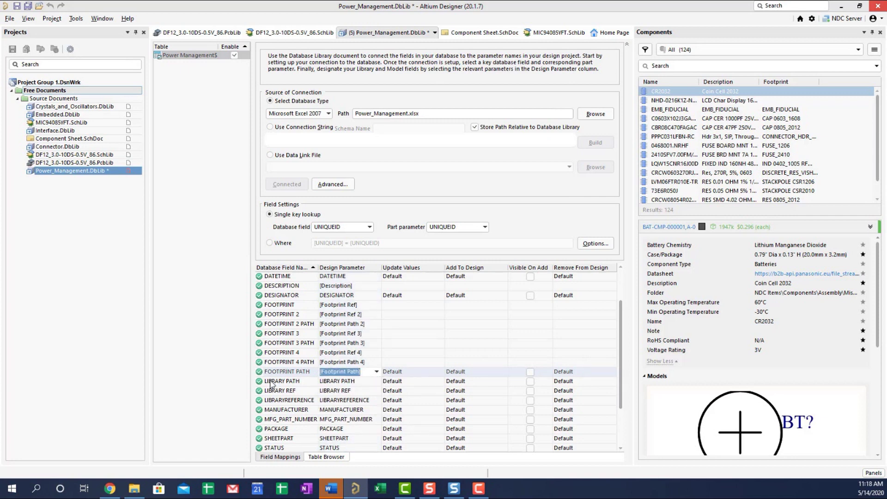
{"action": "left_click", "coordinate": [368, 383]}
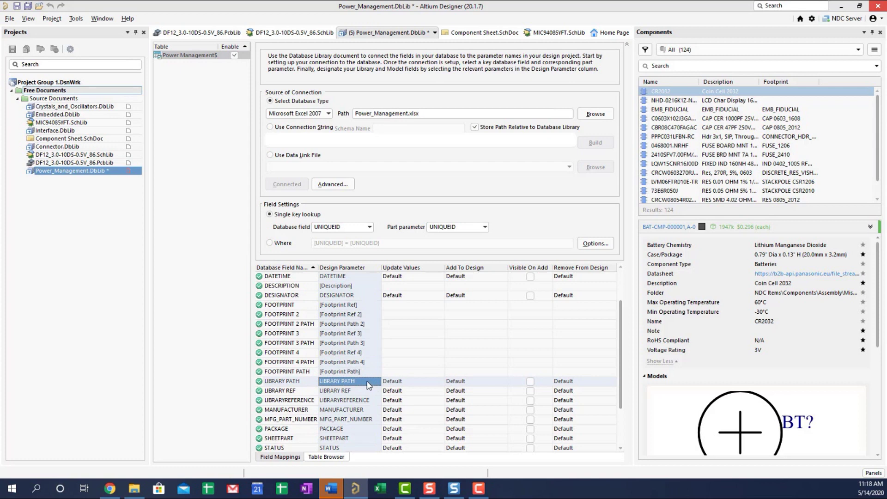
{"action": "left_click", "coordinate": [372, 381]}
{"action": "left_click", "coordinate": [377, 381]}
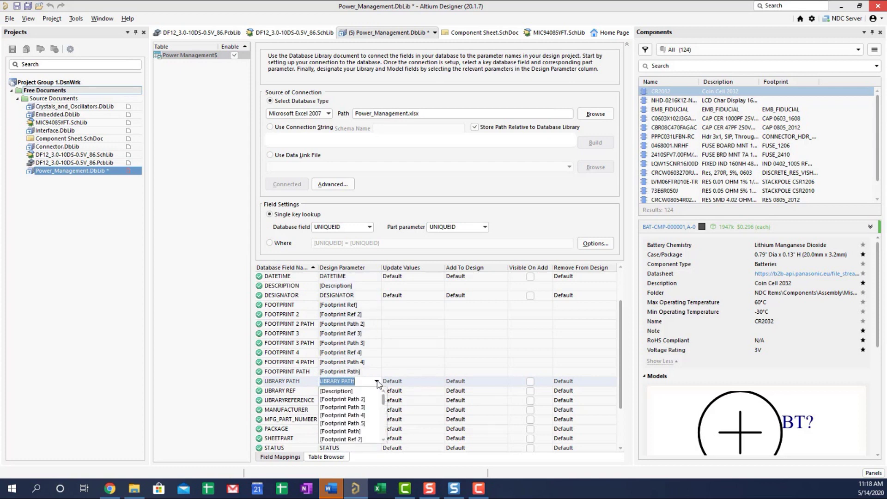
{"action": "scroll", "coordinate": [346, 410], "scroll_direction": "down", "scroll_amount": 3}
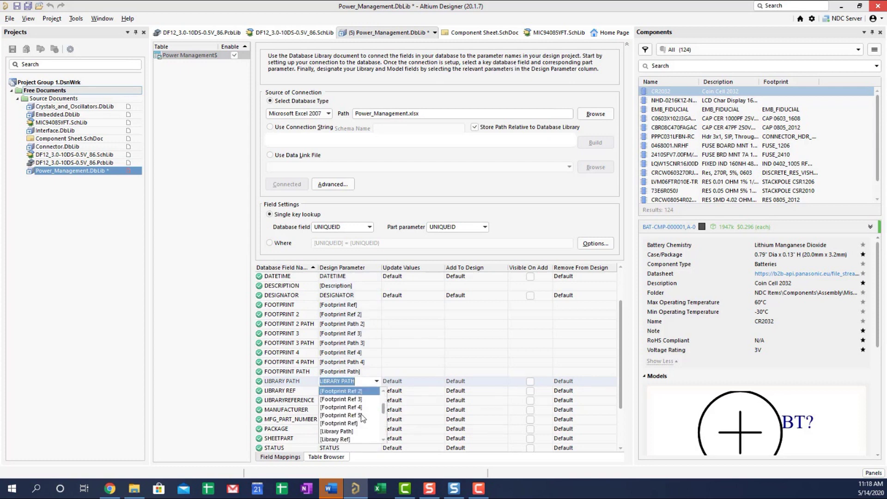
{"action": "left_click", "coordinate": [337, 431]}
{"action": "left_click", "coordinate": [368, 391]}
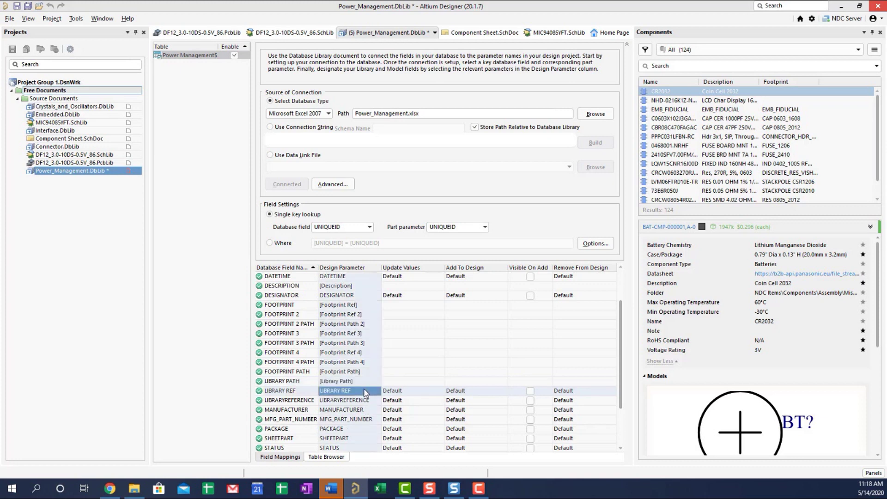
{"action": "left_click", "coordinate": [377, 390]}
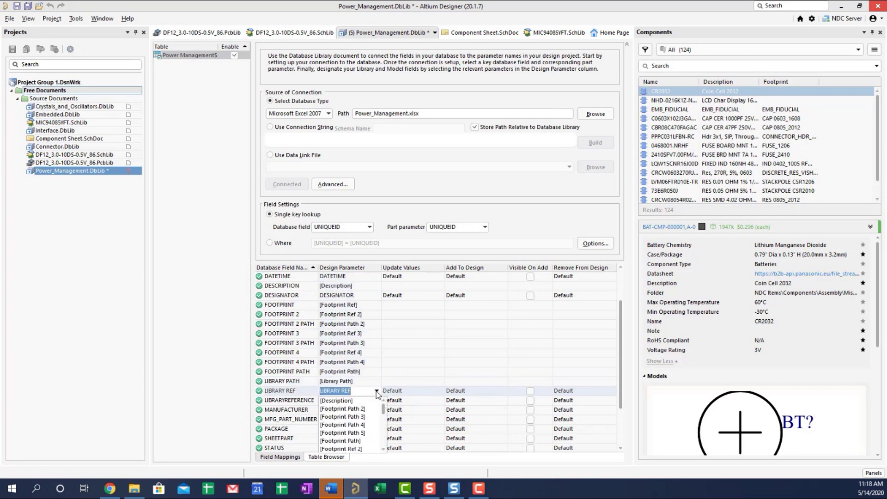
{"action": "scroll", "coordinate": [354, 423], "scroll_direction": "down", "scroll_amount": 2}
{"action": "scroll", "coordinate": [351, 426], "scroll_direction": "down", "scroll_amount": 2}
{"action": "left_click", "coordinate": [348, 433]}
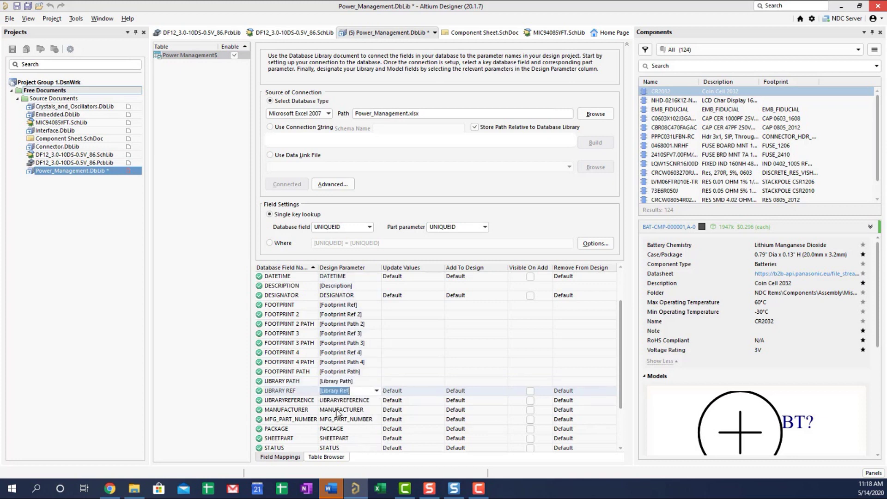
{"action": "left_click", "coordinate": [401, 363]}
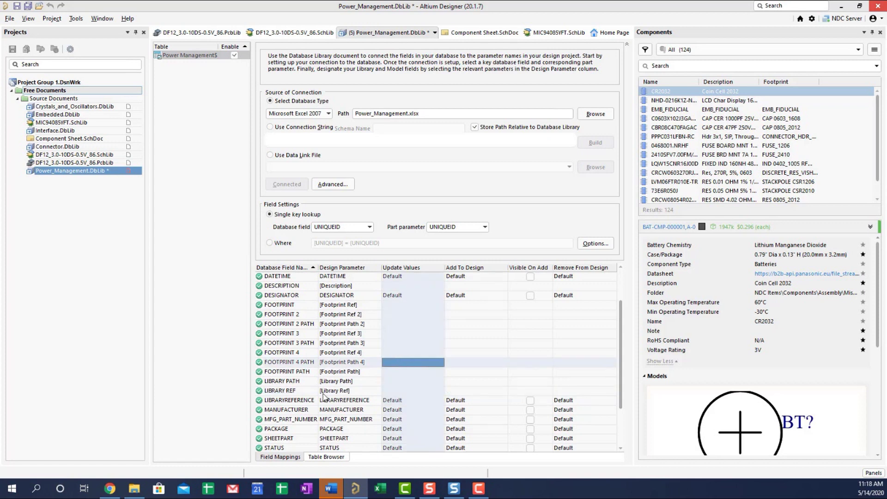
{"action": "scroll", "coordinate": [316, 363], "scroll_direction": "down", "scroll_amount": 1}
{"action": "scroll", "coordinate": [316, 365], "scroll_direction": "up", "scroll_amount": 3}
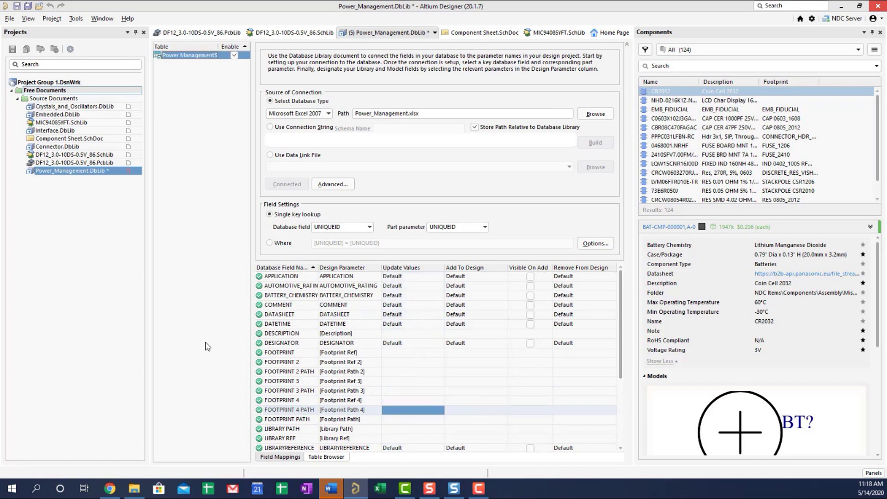
- Save Power_Management.DbLib from its context menu in the Projects panel
{"action": "right_click", "coordinate": [42, 171]}
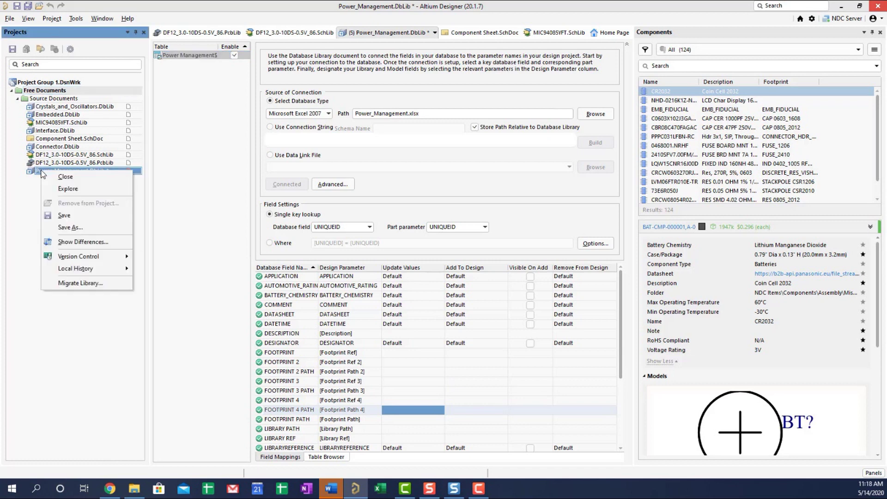
{"action": "left_click", "coordinate": [64, 217]}
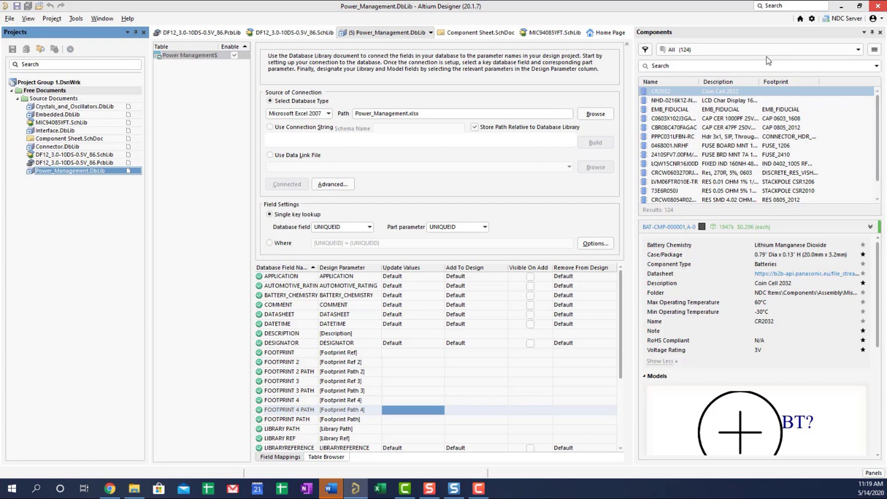
- Open File-based Libraries Preferences from the Components panel and start installing a library
{"action": "left_click", "coordinate": [875, 49]}
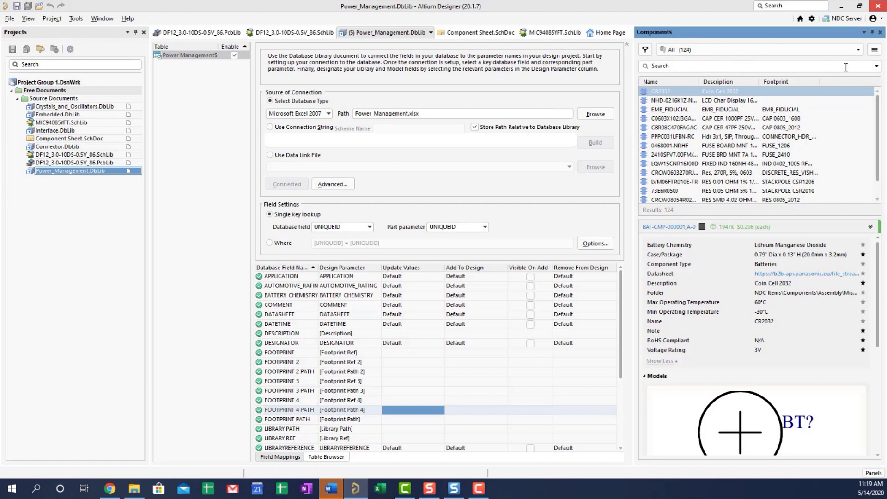
{"action": "left_click", "coordinate": [875, 50]}
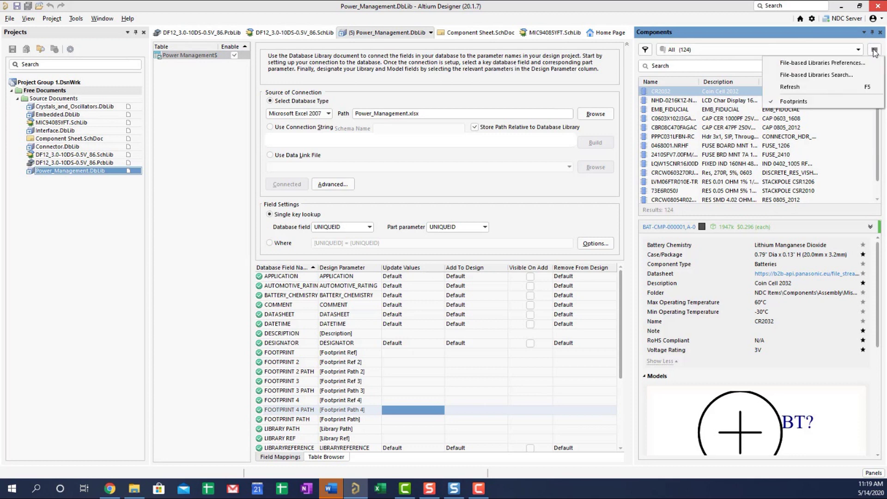
{"action": "left_click", "coordinate": [799, 65]}
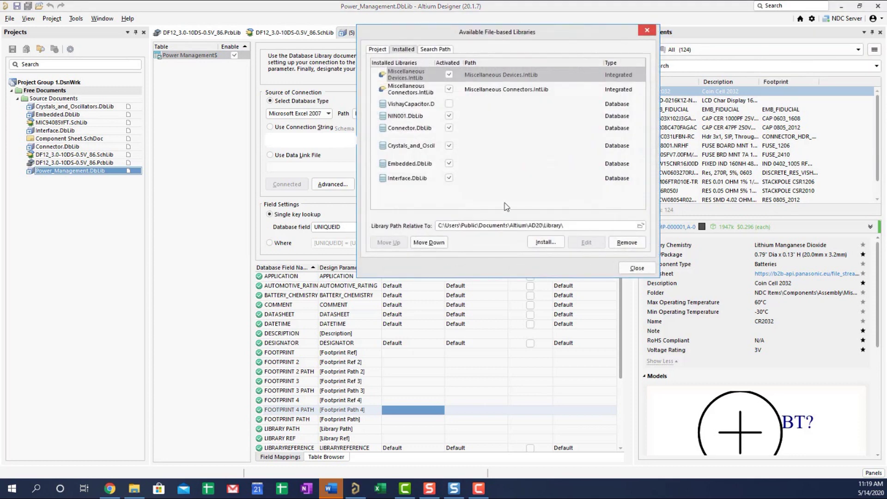
{"action": "left_click", "coordinate": [545, 242]}
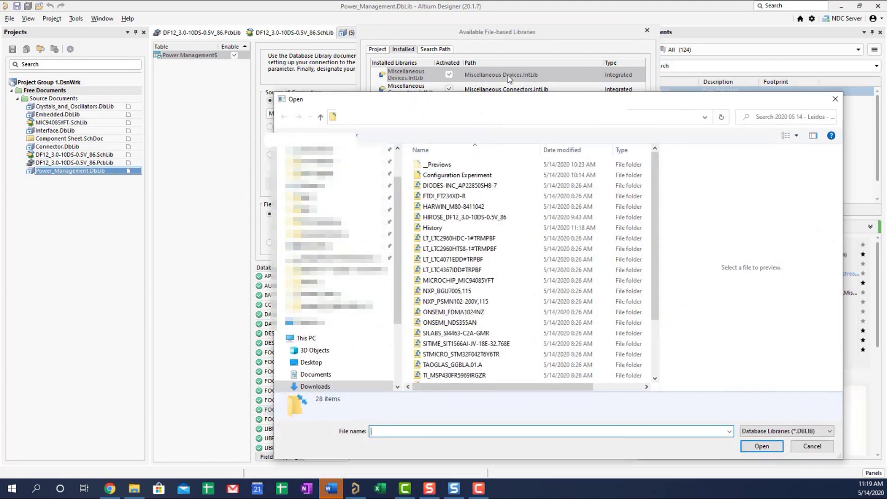
{"action": "scroll", "coordinate": [430, 208], "scroll_direction": "down", "scroll_amount": 3}
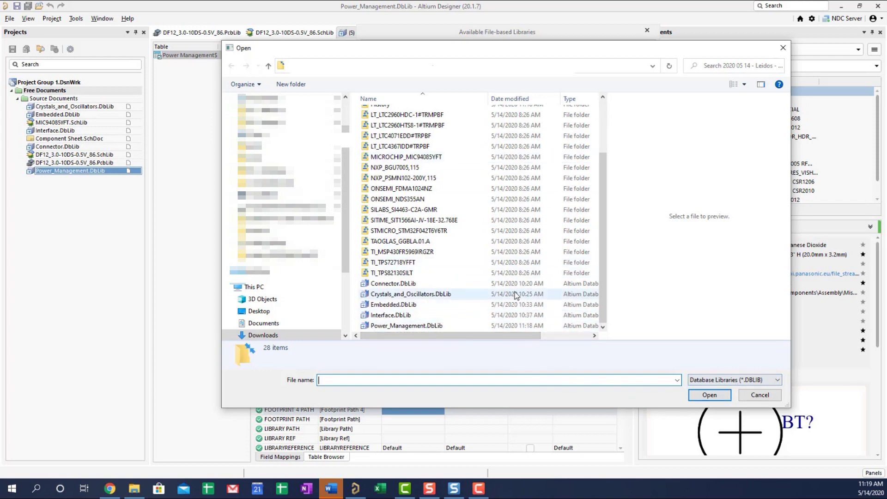
- Install Power_Management.DbLib using the Database Libraries file filter
{"action": "left_click", "coordinate": [713, 382]}
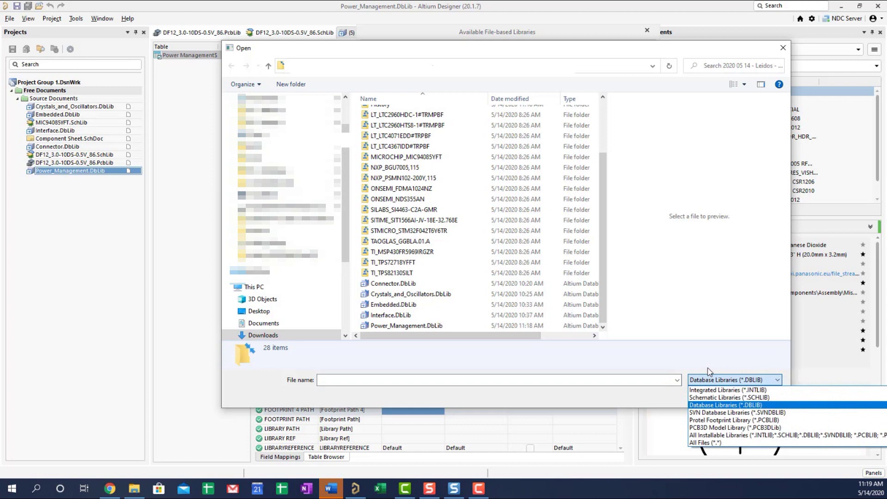
{"action": "left_click", "coordinate": [708, 367]}
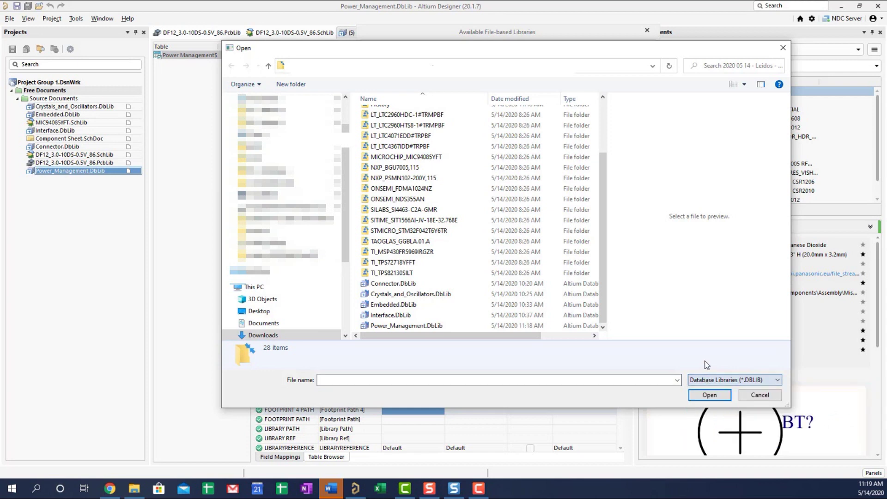
{"action": "left_click", "coordinate": [407, 326]}
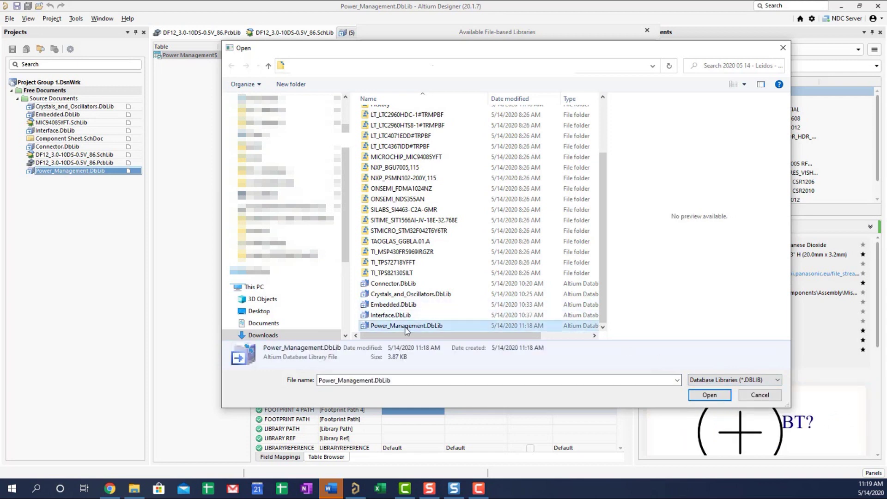
{"action": "left_click", "coordinate": [709, 395]}
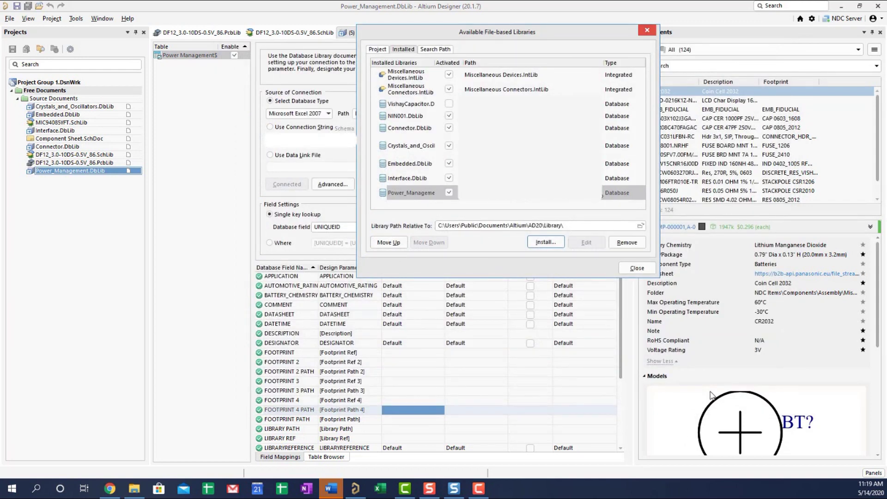
- Close the installed libraries list and show Power_Management.DbLib's parts in the Components panel
{"action": "left_click", "coordinate": [636, 268]}
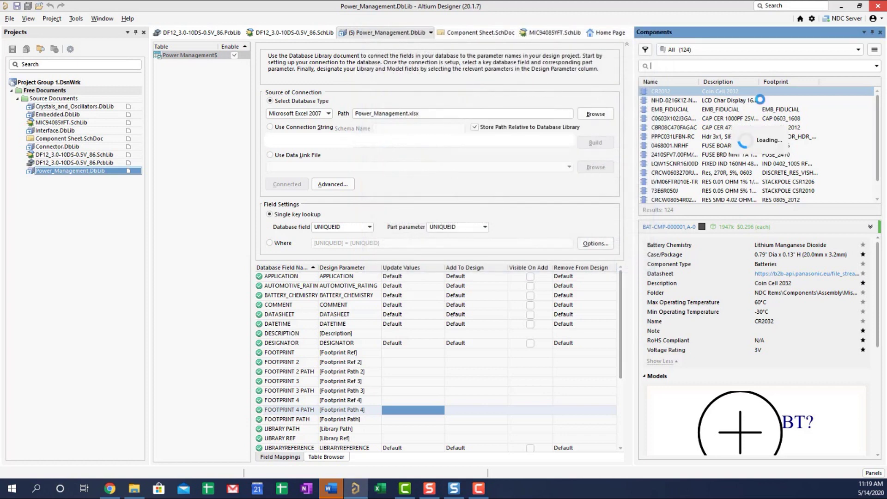
{"action": "left_click", "coordinate": [860, 49]}
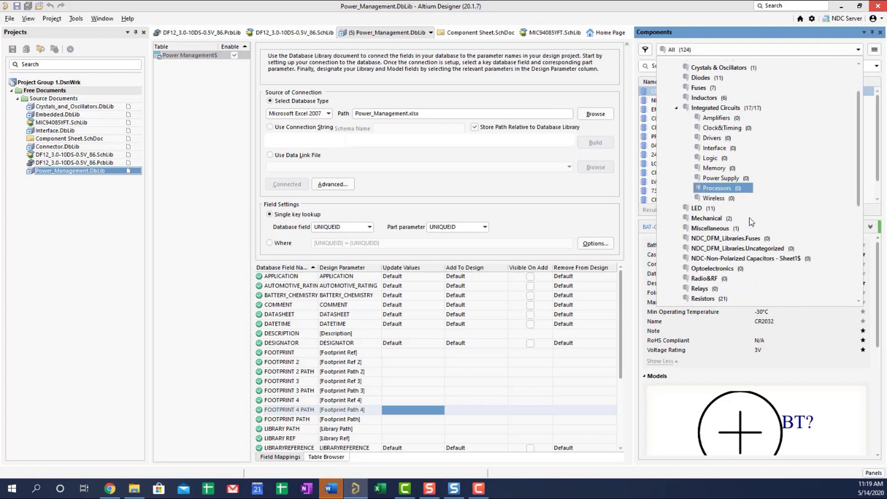
{"action": "scroll", "coordinate": [750, 218], "scroll_direction": "down", "scroll_amount": 3}
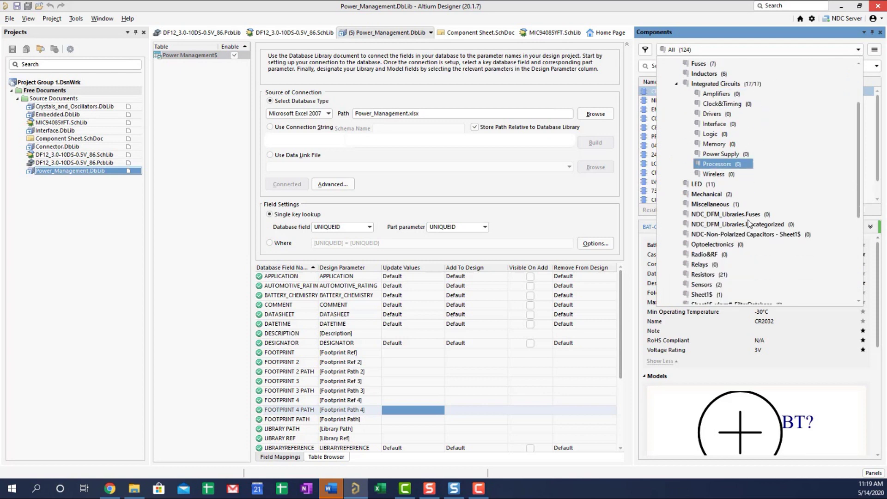
{"action": "scroll", "coordinate": [749, 219], "scroll_direction": "down", "scroll_amount": 3}
{"action": "scroll", "coordinate": [749, 218], "scroll_direction": "down", "scroll_amount": 3}
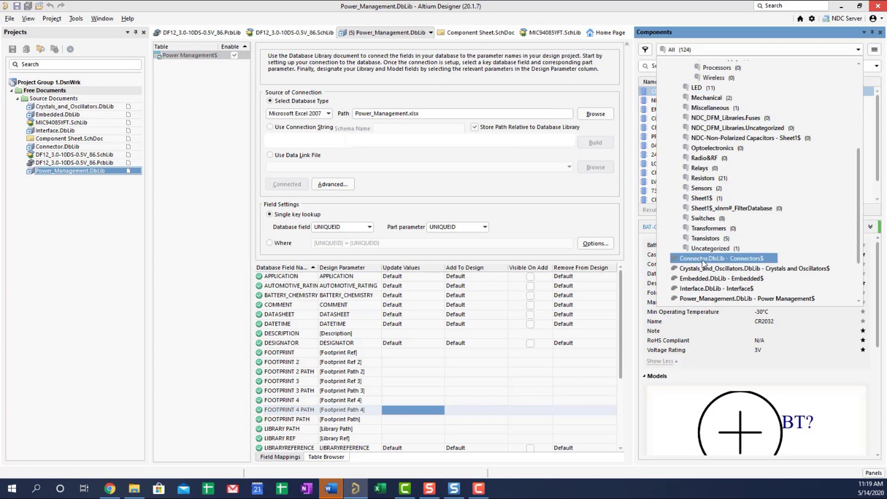
{"action": "scroll", "coordinate": [736, 207], "scroll_direction": "up", "scroll_amount": 3}
{"action": "scroll", "coordinate": [736, 207], "scroll_direction": "up", "scroll_amount": 3}
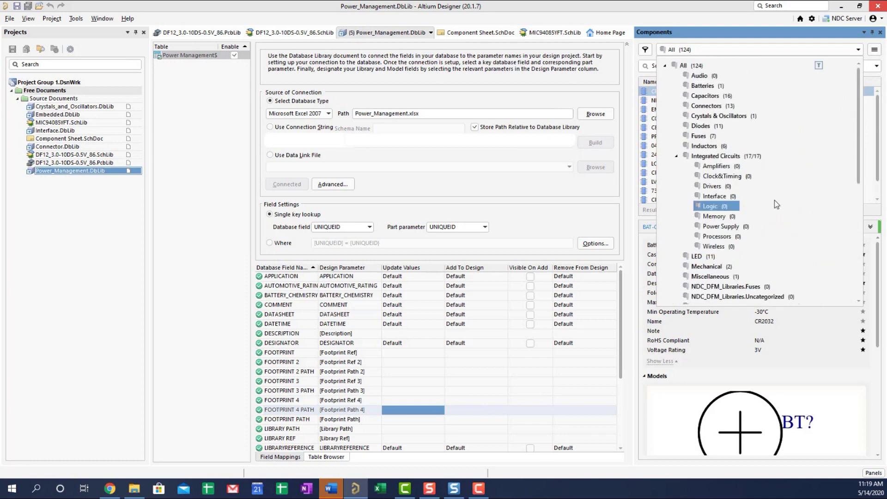
{"action": "scroll", "coordinate": [775, 201], "scroll_direction": "down", "scroll_amount": 2}
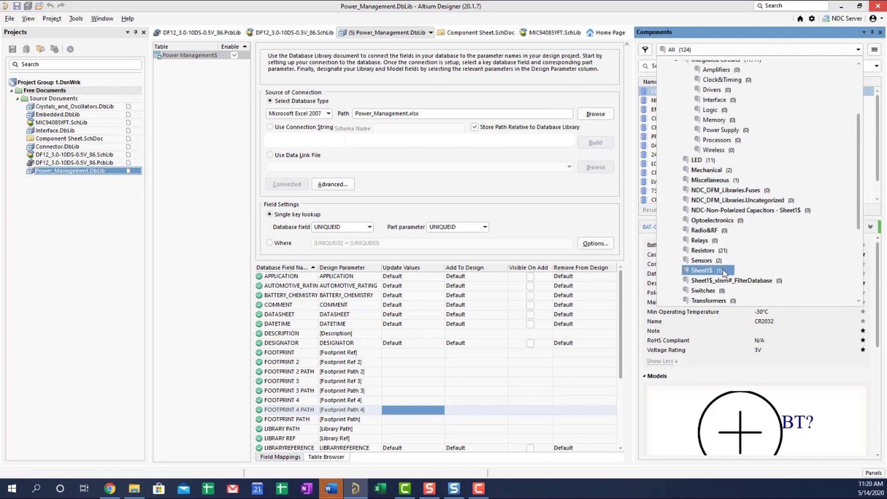
{"action": "scroll", "coordinate": [714, 277], "scroll_direction": "down", "scroll_amount": 2}
{"action": "scroll", "coordinate": [707, 291], "scroll_direction": "down", "scroll_amount": 2}
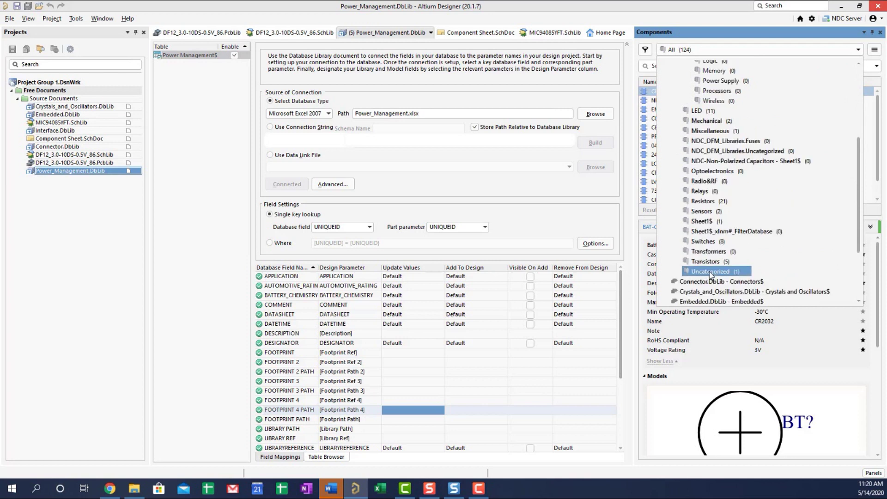
{"action": "scroll", "coordinate": [749, 243], "scroll_direction": "down", "scroll_amount": 2}
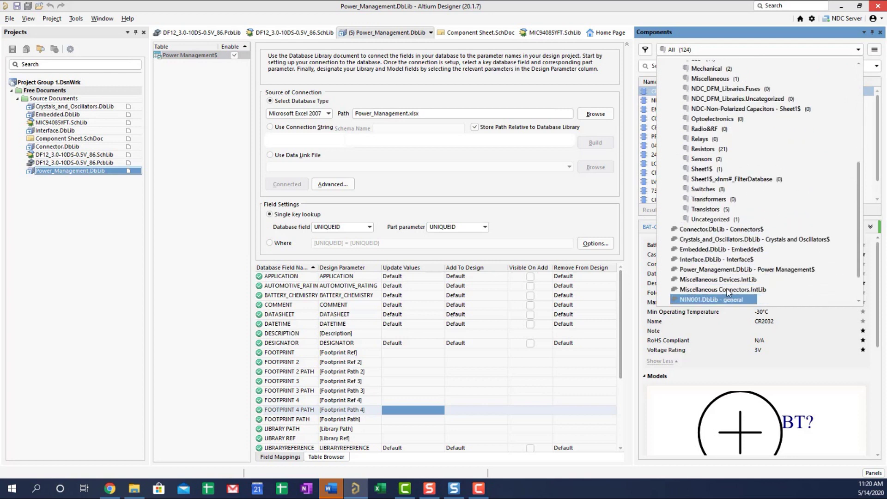
{"action": "left_click", "coordinate": [726, 269]}
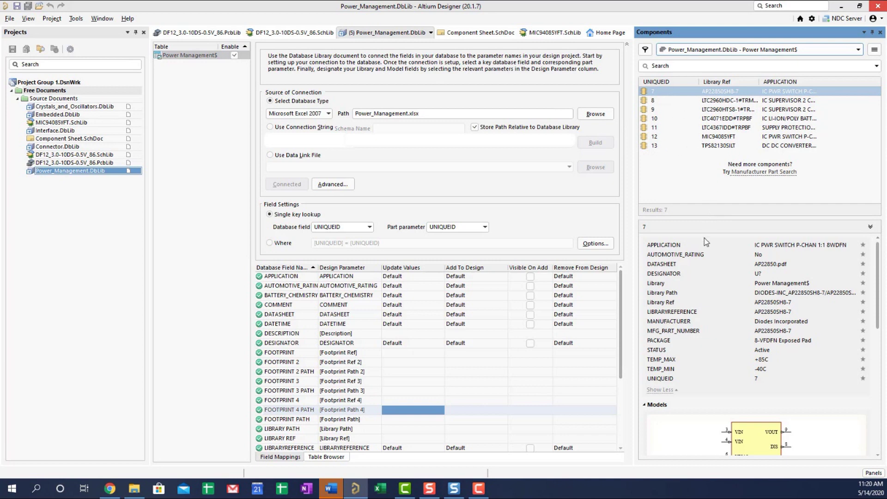
{"action": "scroll", "coordinate": [711, 287], "scroll_direction": "down", "scroll_amount": 5}
{"action": "scroll", "coordinate": [711, 286], "scroll_direction": "down", "scroll_amount": 5}
{"action": "scroll", "coordinate": [712, 286], "scroll_direction": "down", "scroll_amount": 1}
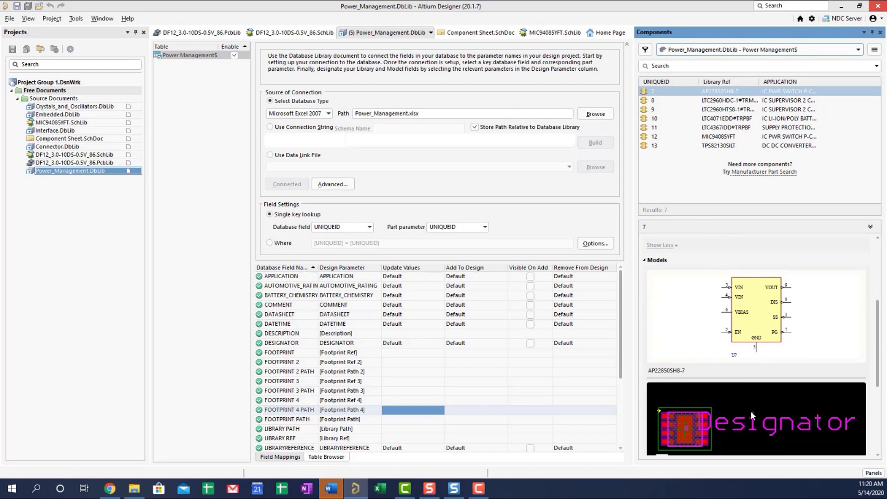
{"action": "left_click_drag", "start_coordinate": [881, 338], "coordinate": [881, 388]}
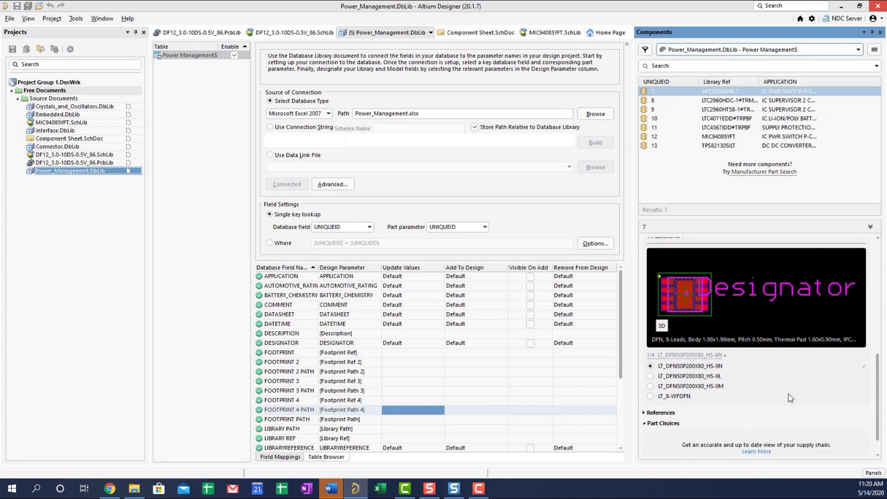
- Preview AP22850SH8-7's HS-9N, HS-9L, HS-9M and LT_8-WFDFN footprints, then select LTC2960HDC-1#TRMPBF
{"action": "left_click", "coordinate": [650, 375]}
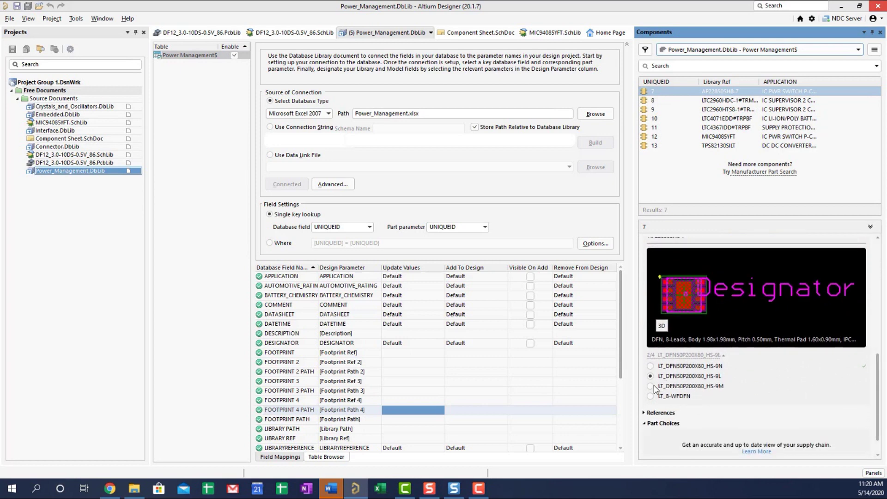
{"action": "left_click", "coordinate": [651, 386]}
{"action": "left_click", "coordinate": [650, 397]}
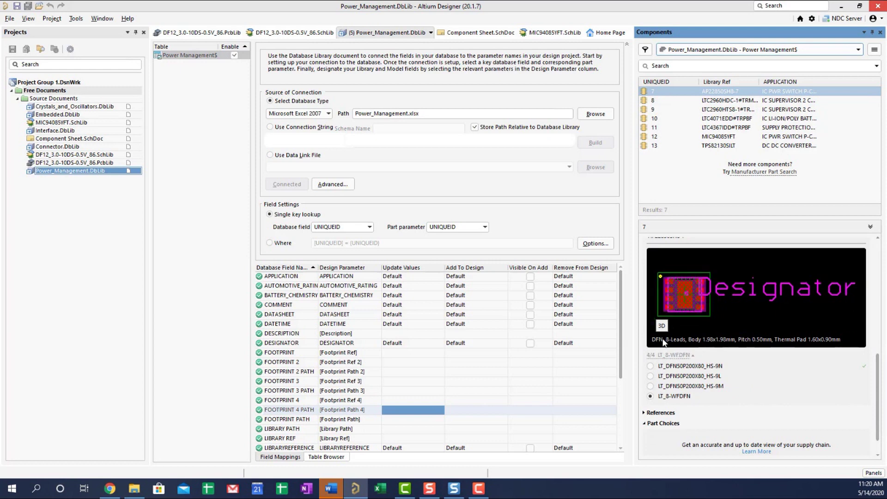
{"action": "left_click", "coordinate": [651, 366]}
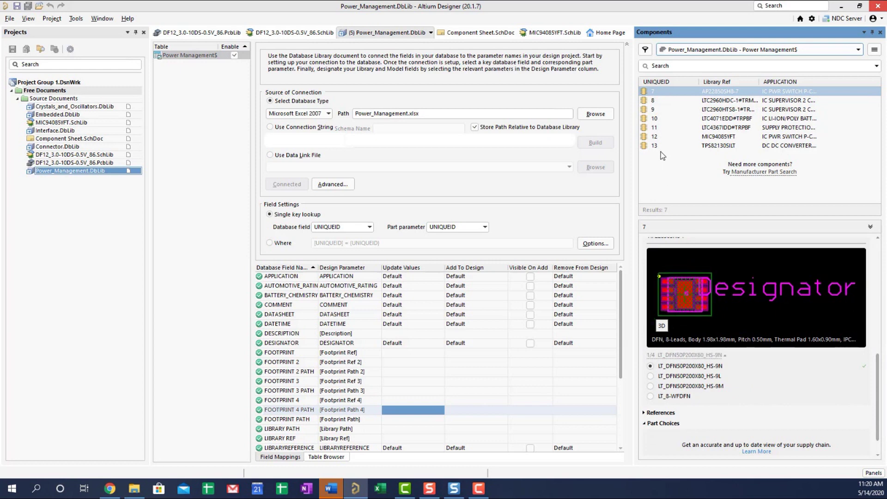
{"action": "left_click", "coordinate": [650, 375]}
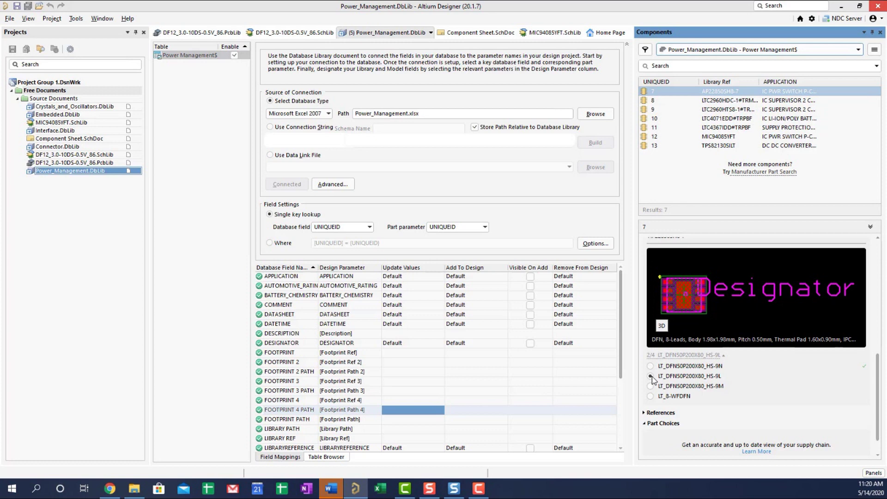
{"action": "left_click", "coordinate": [651, 386]}
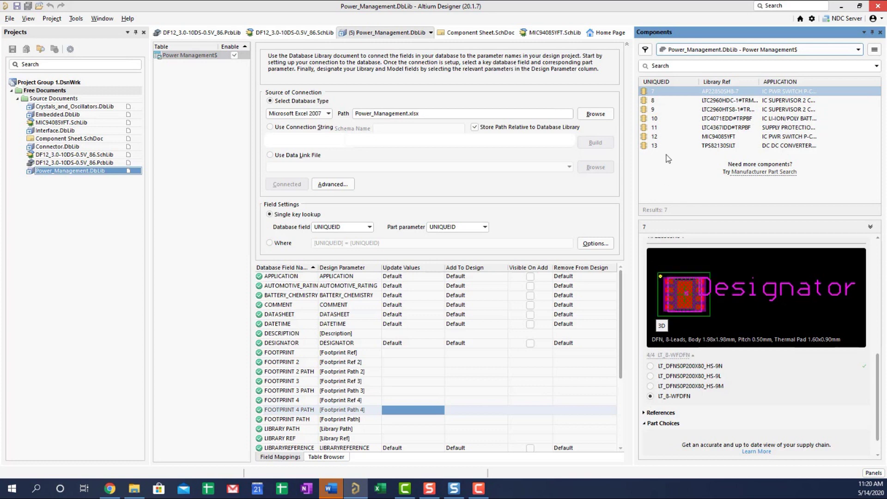
{"action": "left_click", "coordinate": [744, 101]}
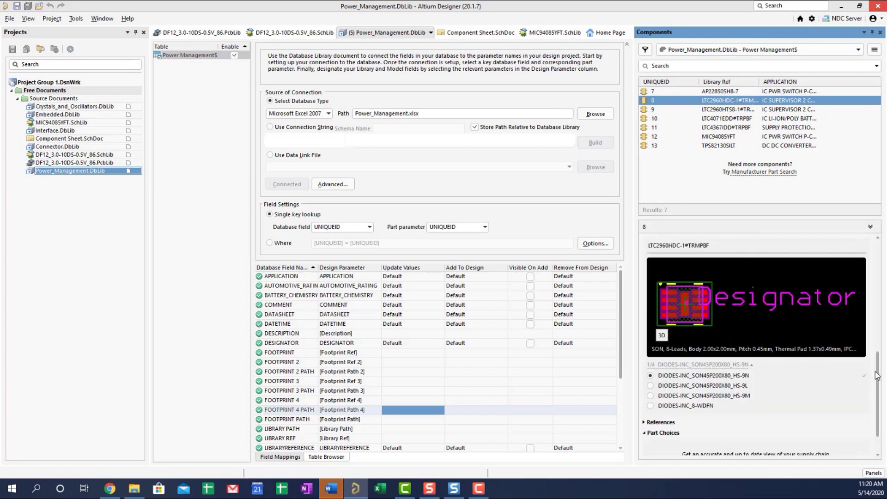
{"action": "left_click_drag", "start_coordinate": [878, 375], "coordinate": [878, 371]}
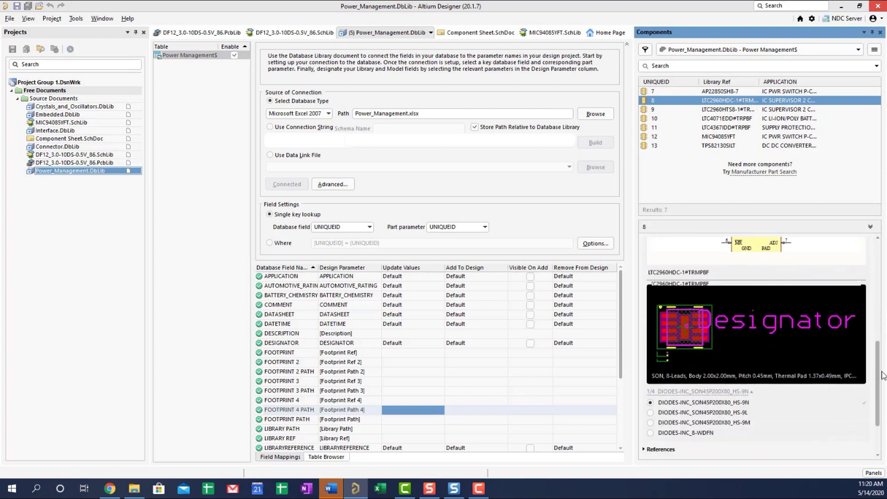
- Preview the DIODES-INC footprint, then part 9's LT_TSOP65P280X100-8L and LT_TSOT-23-8 footprints
{"action": "left_click", "coordinate": [650, 390]}
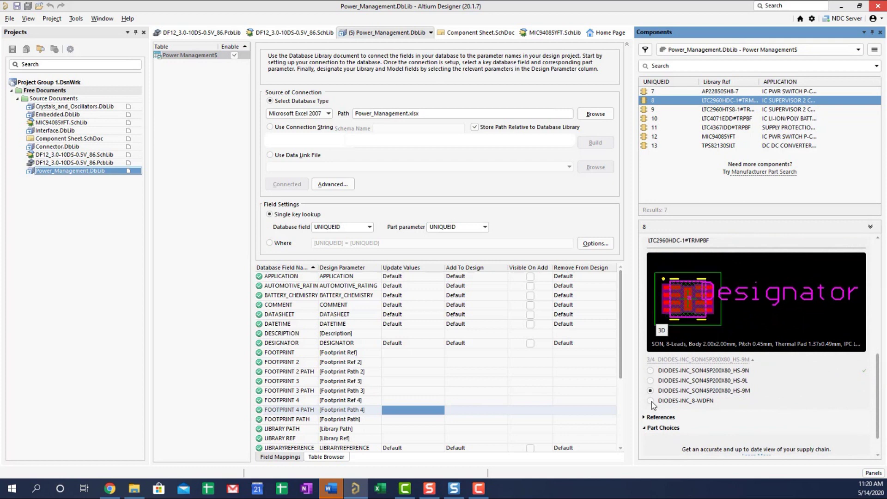
{"action": "left_click", "coordinate": [654, 109]}
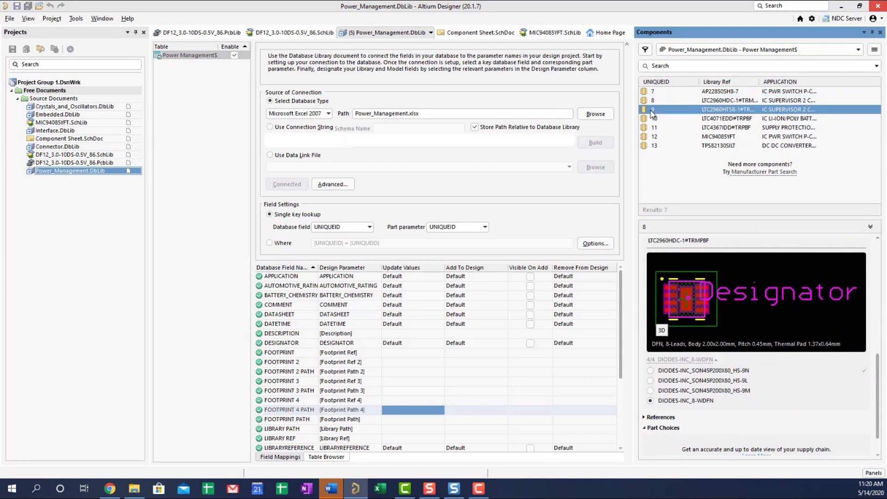
{"action": "left_click", "coordinate": [651, 380]}
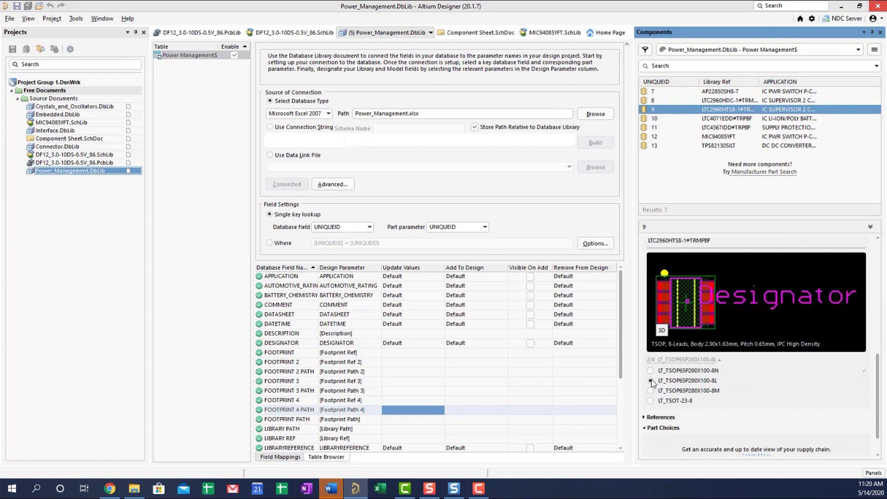
{"action": "left_click", "coordinate": [650, 401]}
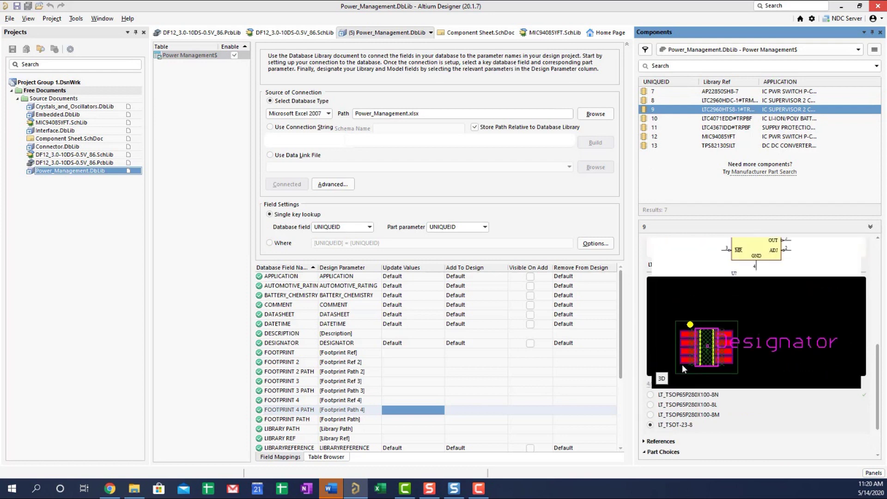
- Preview LTC4071EDD#TRPBF and LTC4367IDD#TRPBF footprints, then select MIC94085YFT
{"action": "left_click", "coordinate": [659, 119]}
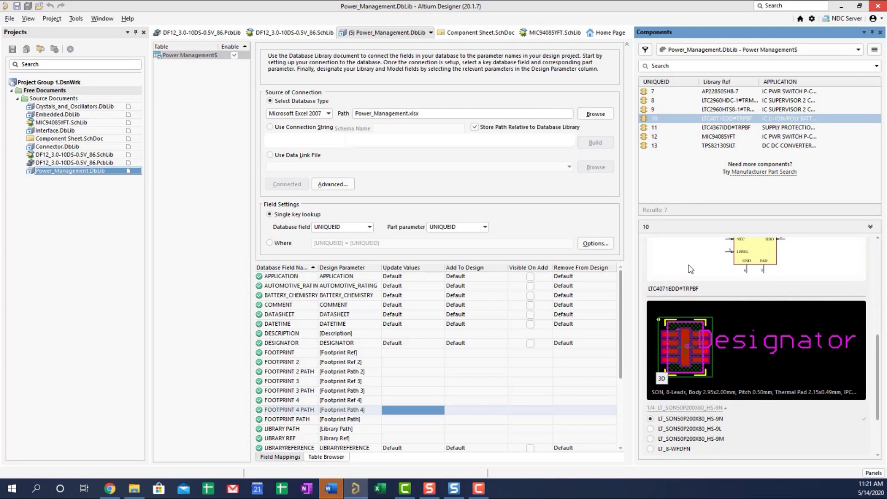
{"action": "left_click_drag", "start_coordinate": [879, 362], "coordinate": [879, 358]}
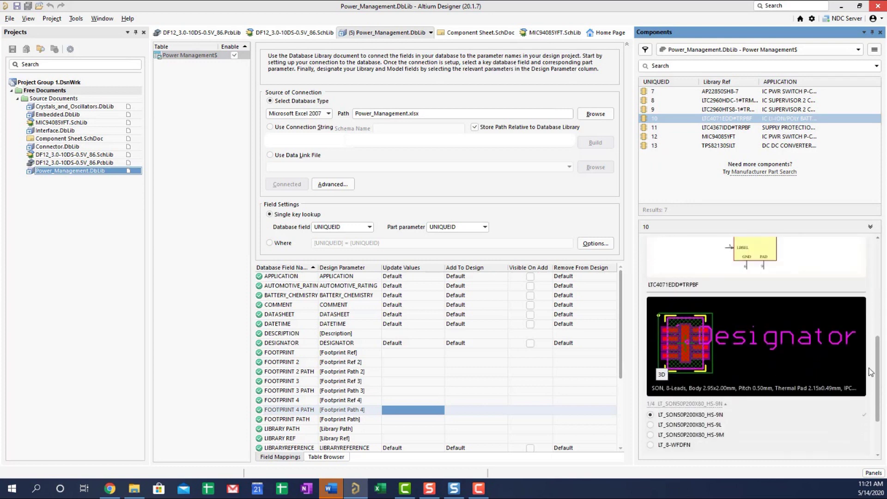
{"action": "left_click", "coordinate": [650, 424]}
{"action": "left_click", "coordinate": [651, 444]}
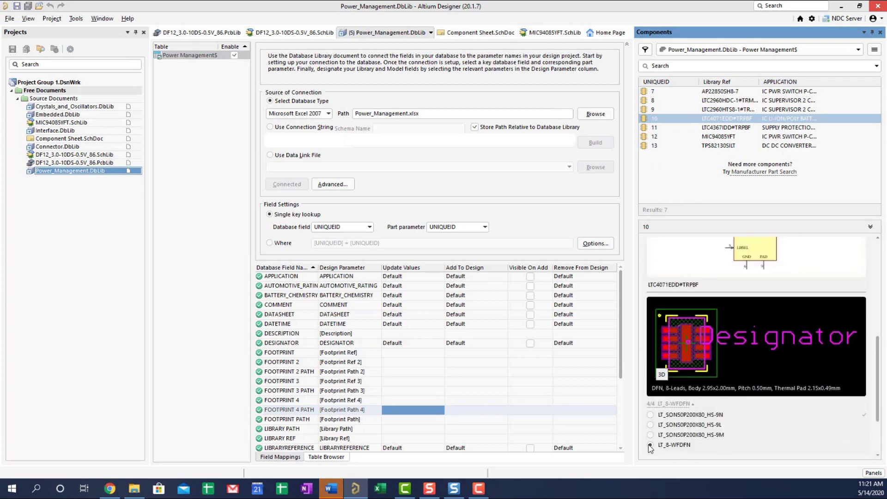
{"action": "left_click", "coordinate": [657, 127]}
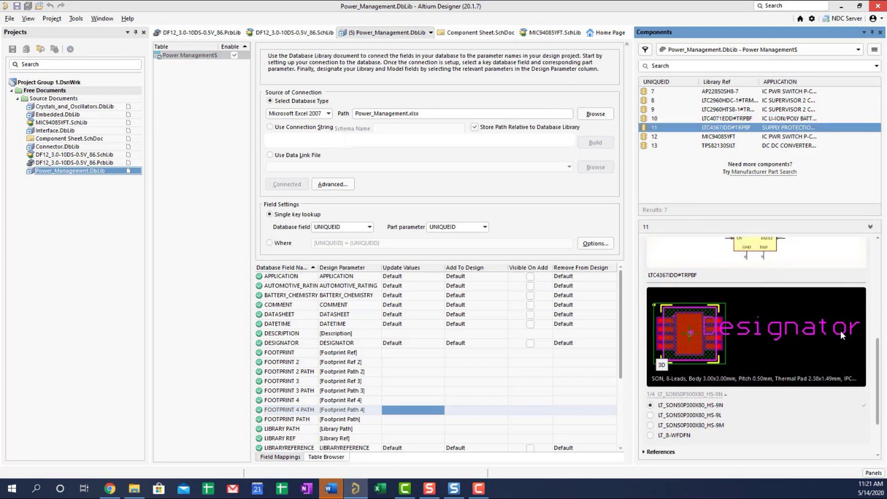
{"action": "left_click_drag", "start_coordinate": [878, 354], "coordinate": [878, 350]}
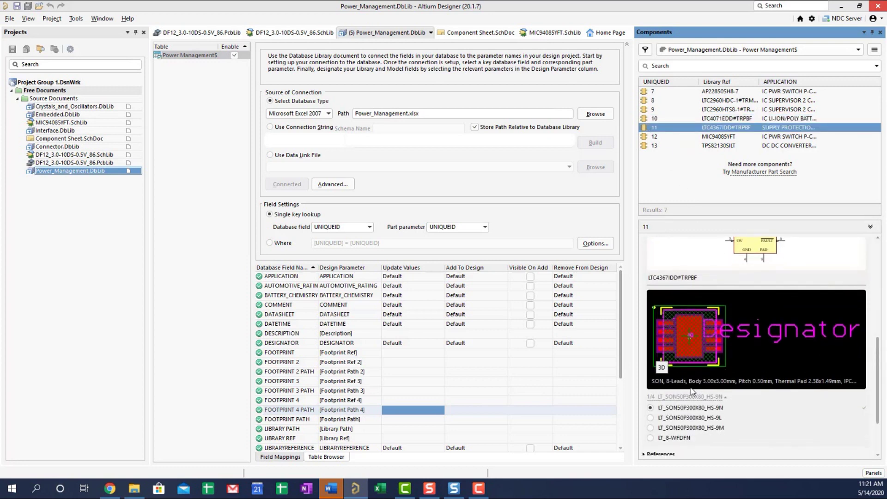
{"action": "left_click", "coordinate": [651, 418]}
{"action": "left_click", "coordinate": [650, 437]}
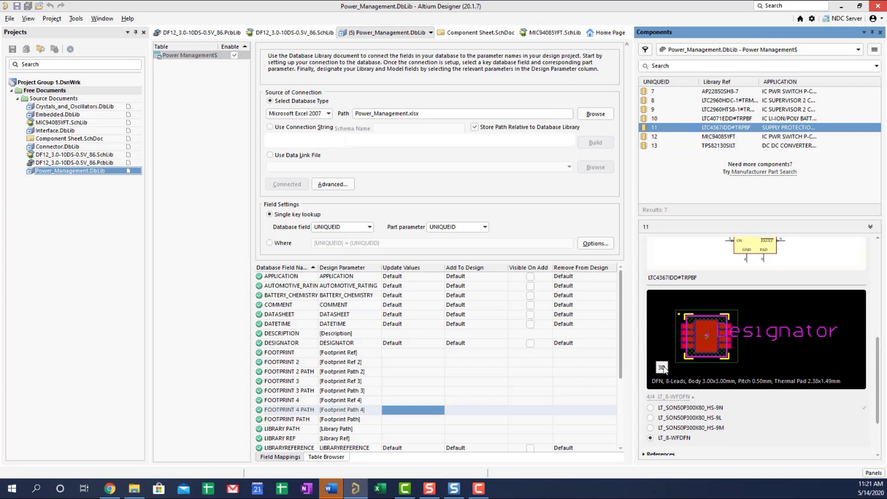
{"action": "left_click", "coordinate": [656, 136]}
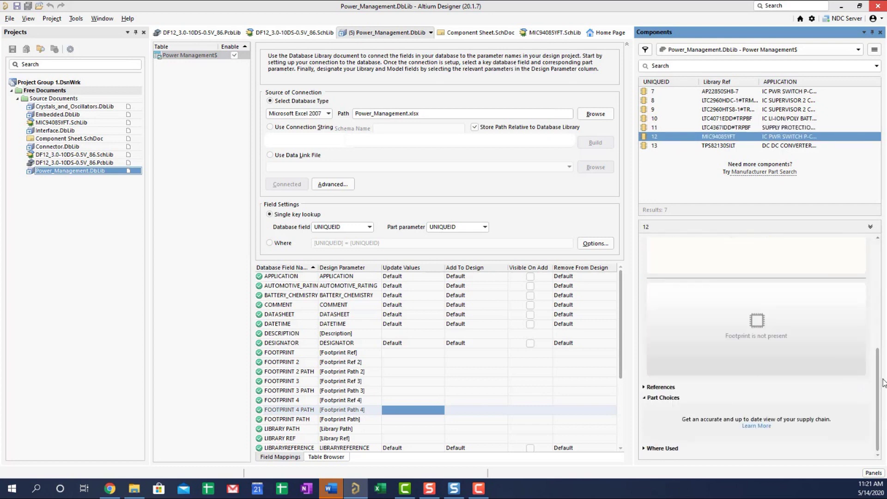
{"action": "mouse_move", "coordinate": [879, 382]}
{"action": "left_mouse_down"}
{"action": "mouse_move", "coordinate": [879, 341]}
{"action": "mouse_move", "coordinate": [878, 399]}
{"action": "left_mouse_up"}
{"action": "scroll", "coordinate": [805, 333], "scroll_direction": "up", "scroll_amount": 3}
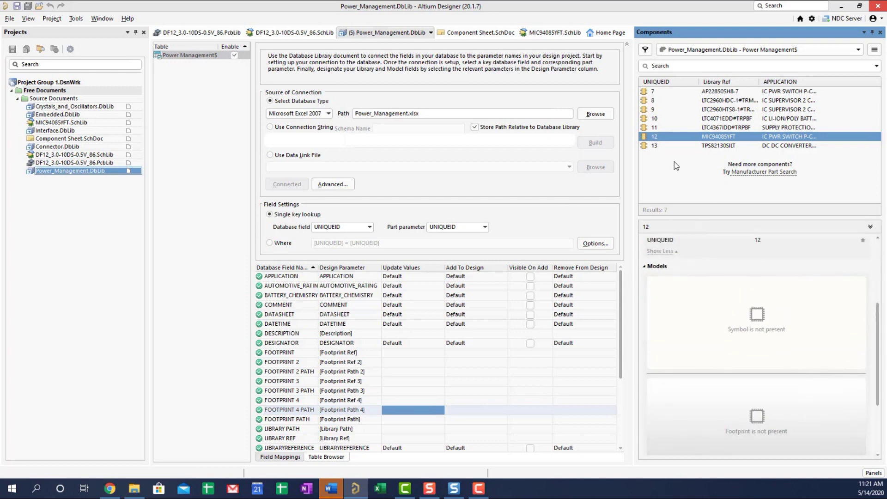
- Select part 13, TPS82130SILT, after seeing MIC94085YFT has no models
{"action": "left_click", "coordinate": [672, 147]}
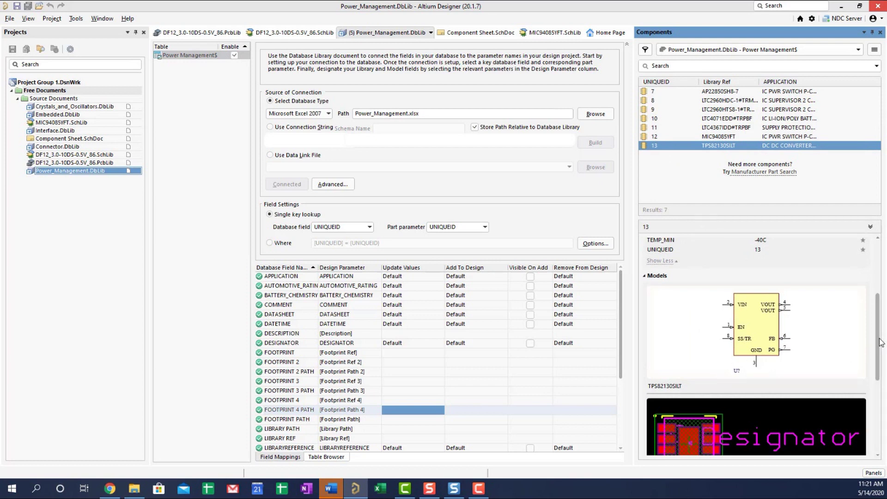
{"action": "mouse_move", "coordinate": [878, 341]}
{"action": "left_mouse_down"}
{"action": "mouse_move", "coordinate": [879, 414]}
{"action": "mouse_move", "coordinate": [879, 326]}
{"action": "left_mouse_up"}
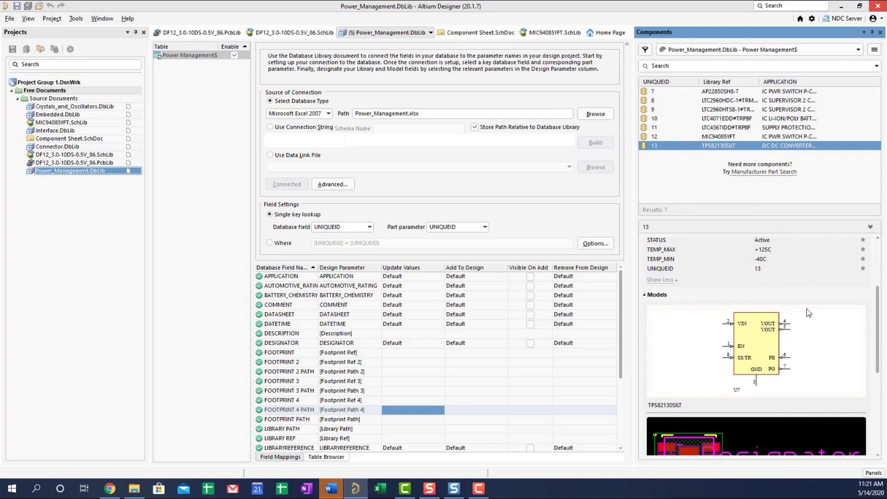
{"action": "left_click_drag", "start_coordinate": [879, 330], "coordinate": [875, 378]}
- Preview TPS82130SILT's TI footprints, recheck MIC94085YFT, and close all open documents
{"action": "left_click", "coordinate": [651, 421]}
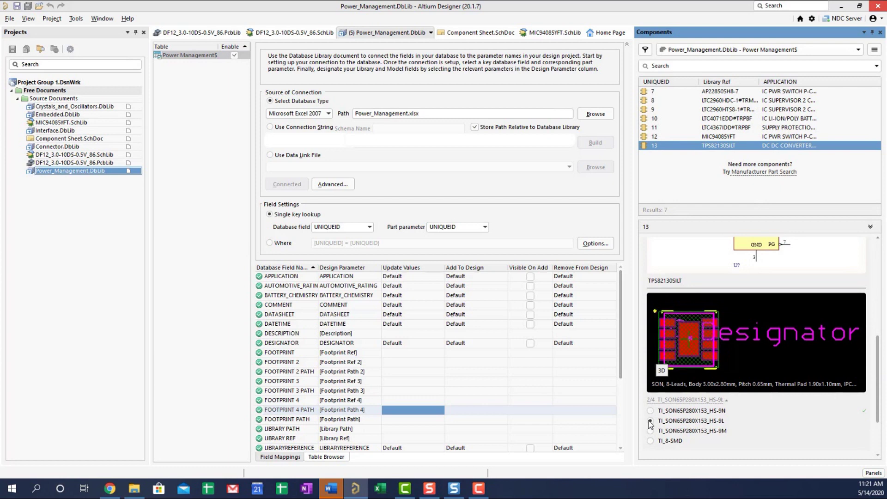
{"action": "left_click", "coordinate": [651, 441]}
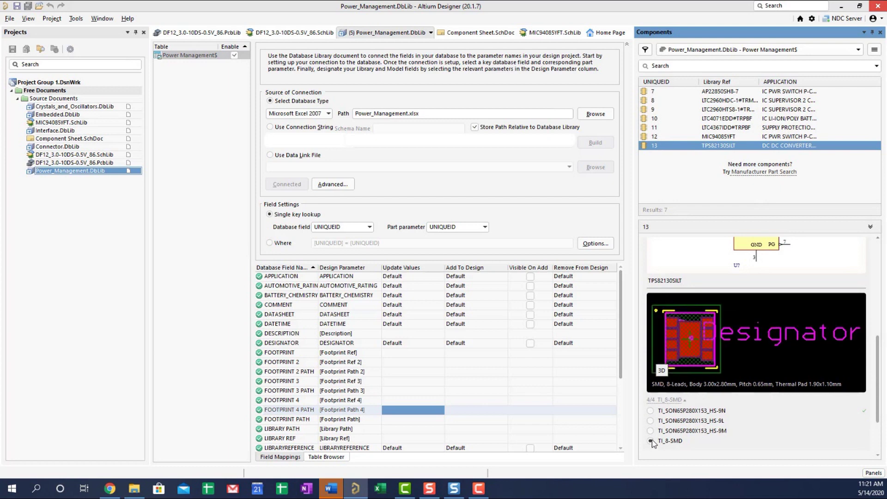
{"action": "left_click", "coordinate": [651, 411]}
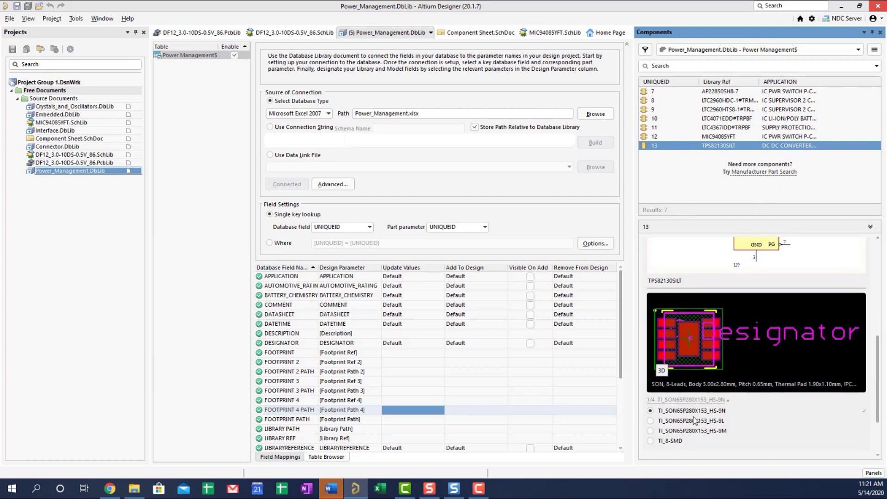
{"action": "scroll", "coordinate": [802, 237], "scroll_direction": "up", "scroll_amount": 2}
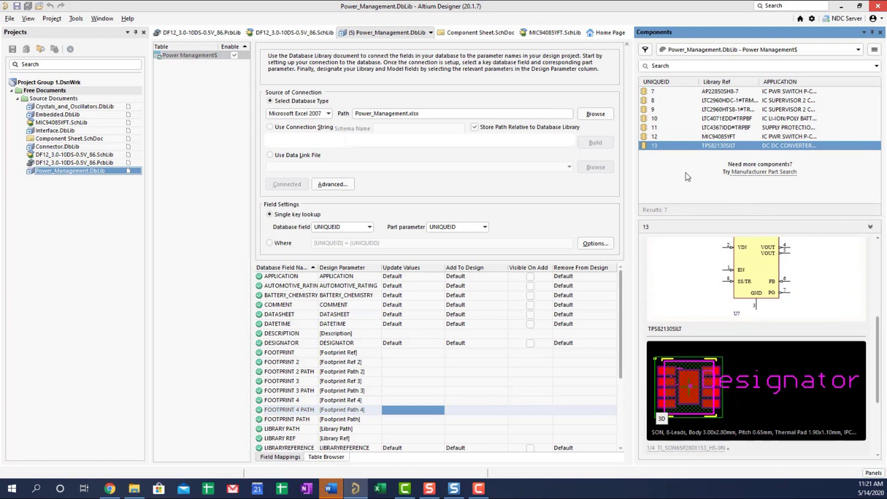
{"action": "left_click", "coordinate": [707, 137]}
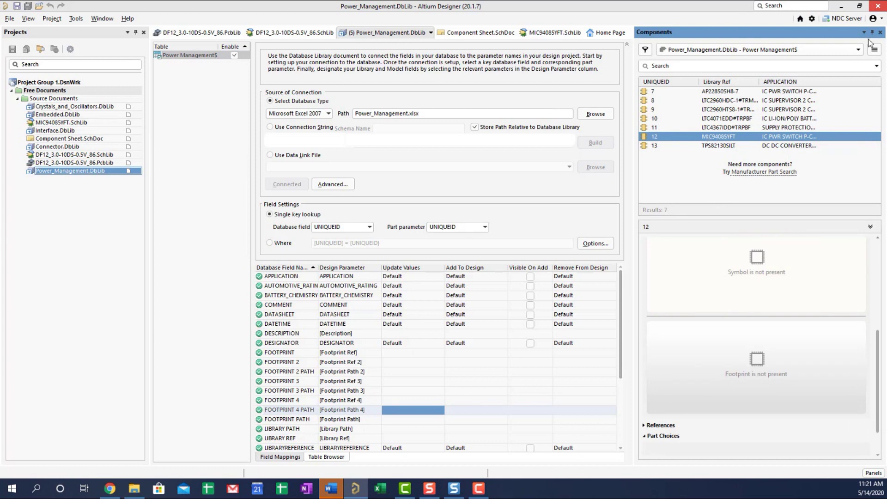
{"action": "left_click", "coordinate": [878, 6]}
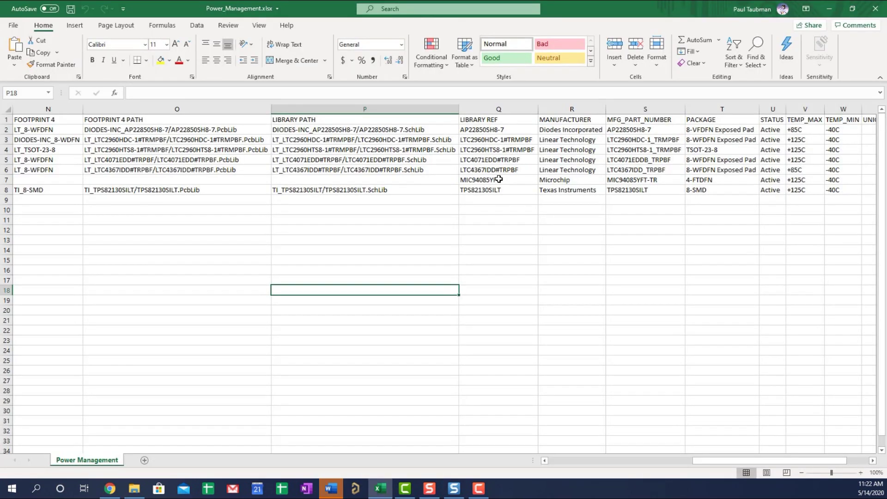
{"action": "left_click", "coordinate": [498, 180]}
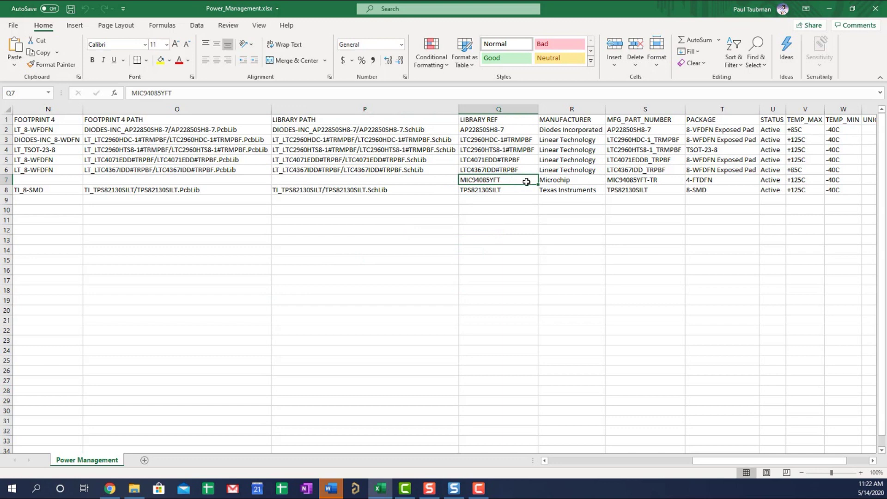
{"action": "key", "text": "Left"}
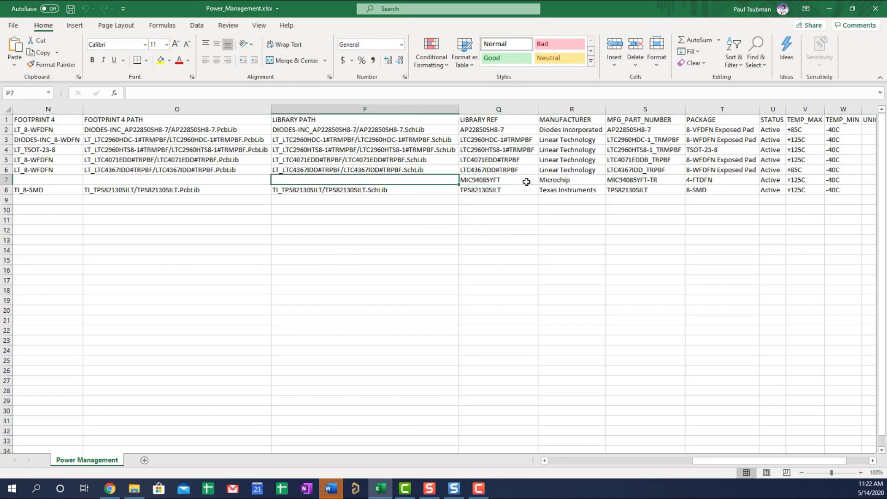
{"action": "left_click", "coordinate": [526, 182]}
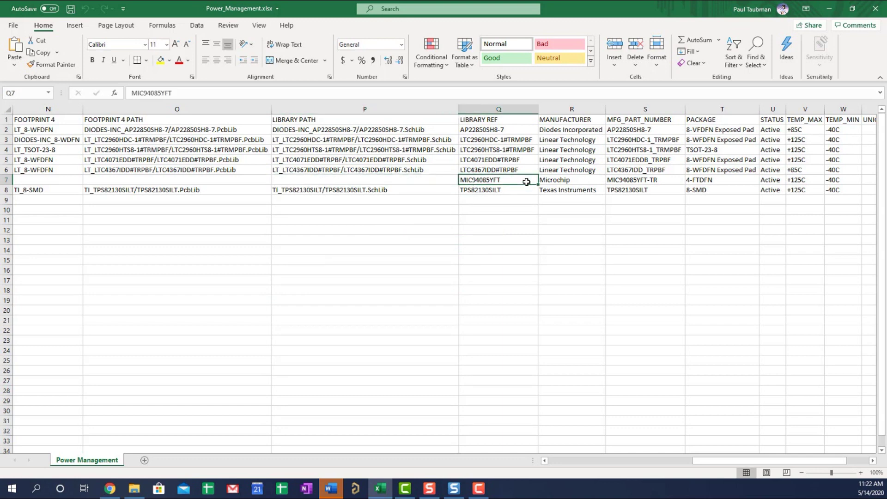
{"action": "key", "text": "Left"}
{"action": "key", "text": "Left"}
{"action": "key", "text": "Left"}
{"action": "key", "text": "Left"}
{"action": "key", "text": "Left"}
{"action": "key", "text": "Left"}
{"action": "key", "text": "Left"}
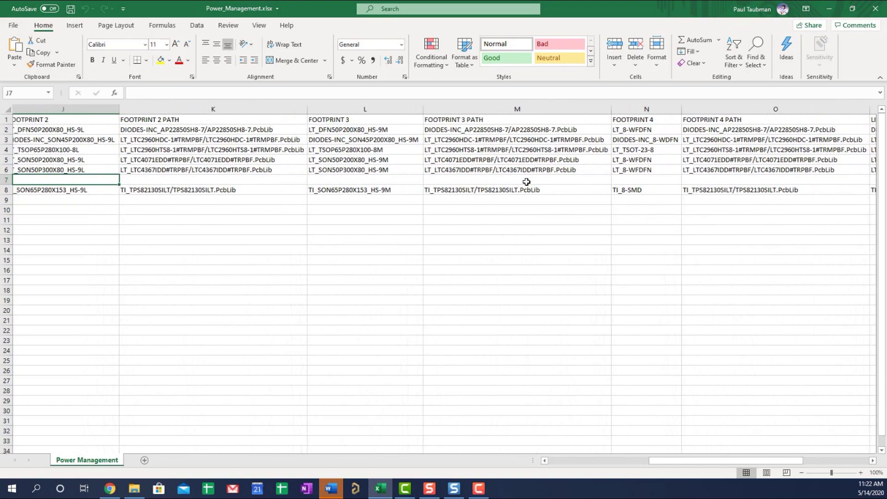
{"action": "key", "text": "Left"}
{"action": "key", "text": "Left"}
{"action": "key", "text": "Right"}
{"action": "key", "text": "Right"}
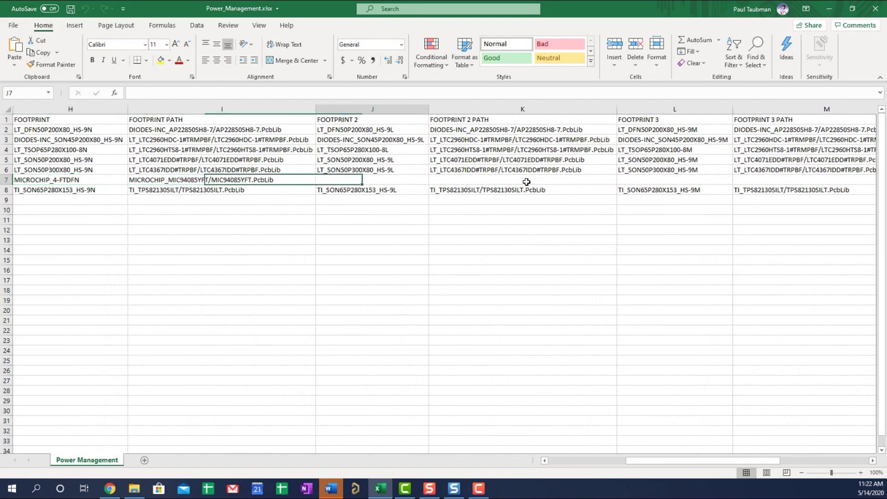
{"action": "key", "text": "Left"}
{"action": "key", "text": "Left"}
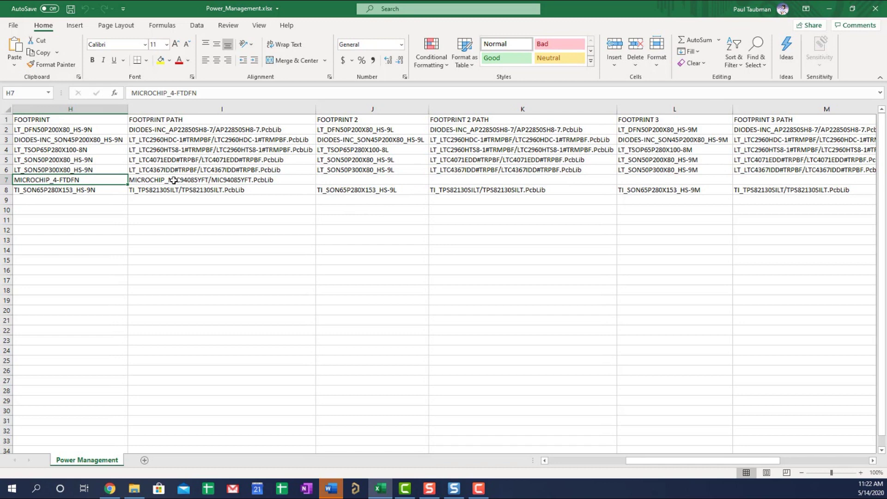
{"action": "key", "text": "Right"}
{"action": "key", "text": "Left"}
{"action": "key", "text": "Right"}
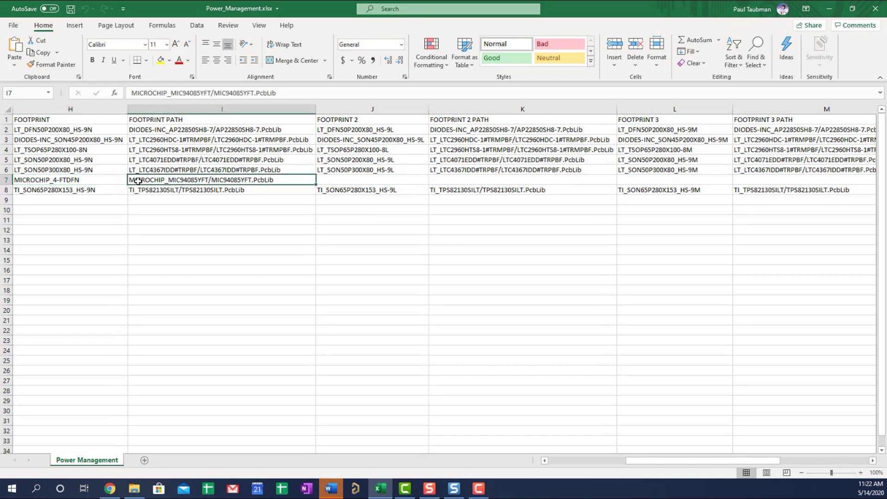
{"action": "key", "text": "Down"}
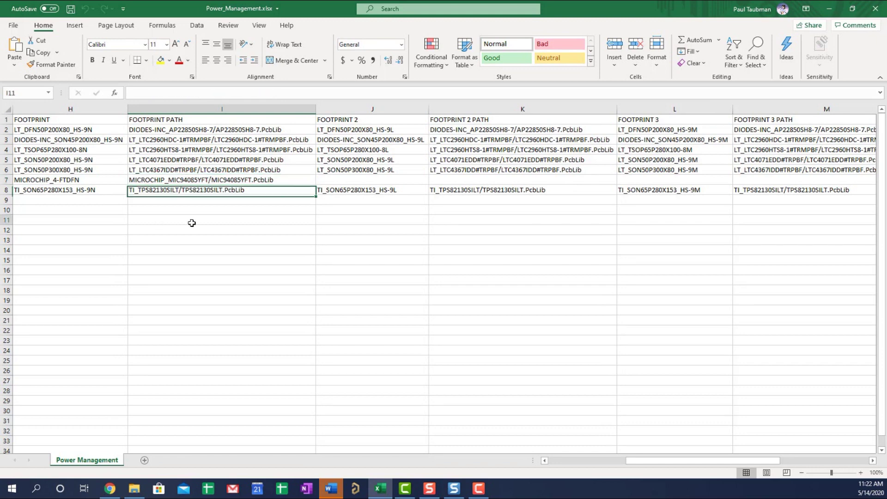
{"action": "key", "text": "Down"}
{"action": "key", "text": "Down"}
{"action": "key", "text": "Down"}
{"action": "key", "text": "Up"}
{"action": "key", "text": "Up"}
{"action": "key", "text": "Up"}
{"action": "key", "text": "Up"}
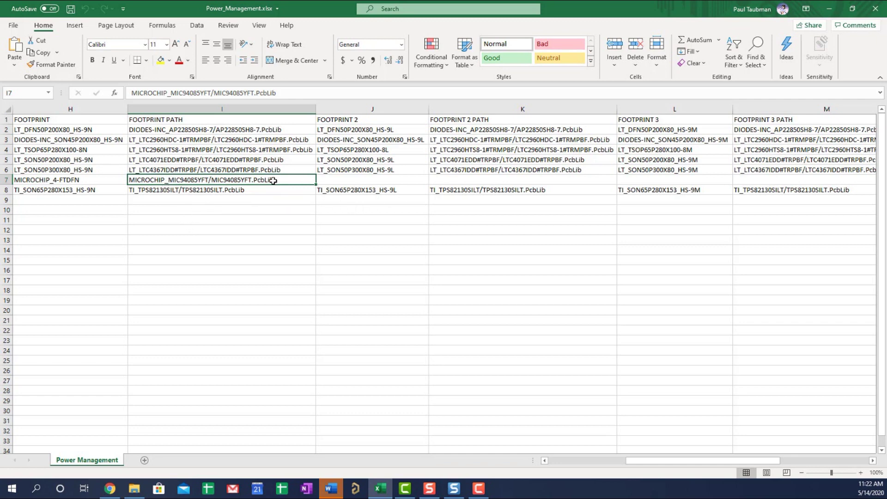
- Move the Microchip path from cell I7 into library path cell P7
{"action": "left_click", "coordinate": [264, 209]}
{"action": "left_click", "coordinate": [272, 180]}
{"action": "key", "text": "ctrl+x"}
{"action": "key", "text": "Right"}
{"action": "key", "text": "Right"}
{"action": "key", "text": "Right"}
{"action": "key", "text": "Right"}
{"action": "key", "text": "Right"}
{"action": "key", "text": "Right"}
{"action": "key", "text": "Right"}
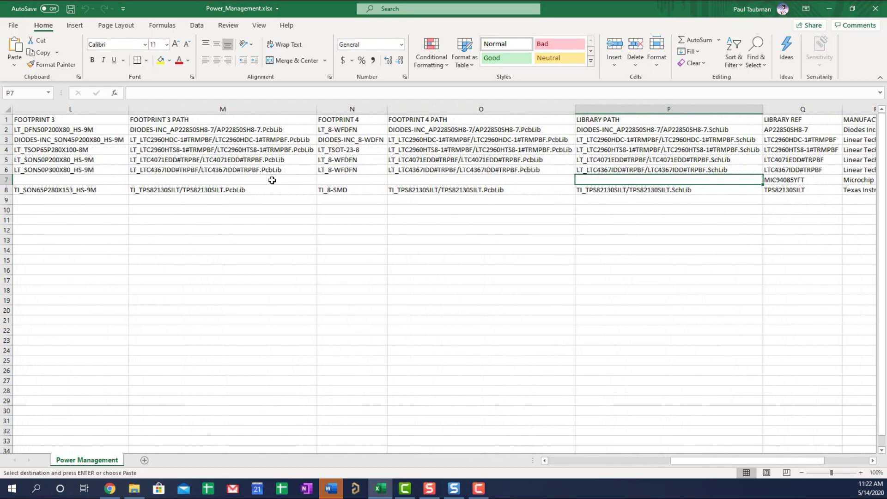
{"action": "key", "text": "ctrl+v"}
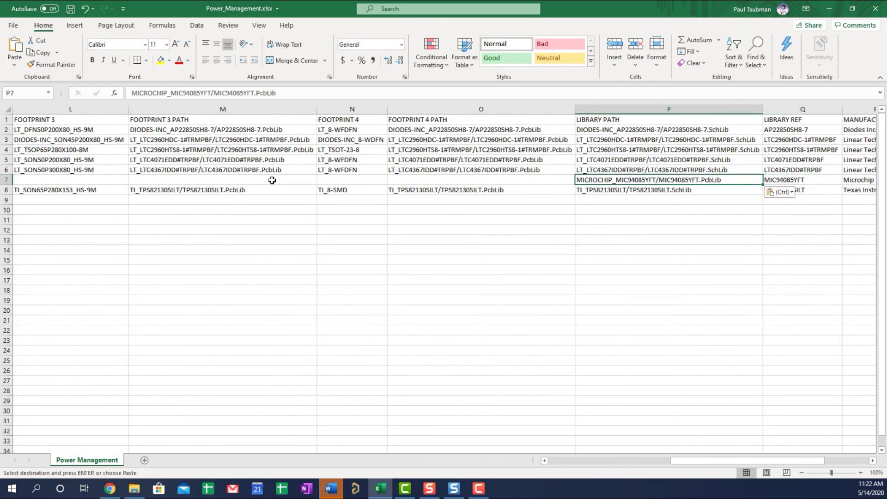
- Change P7's path extension to SchLib, save the workbook and close Excel
{"action": "double_click", "coordinate": [710, 179]}
{"action": "key", "text": "Escape"}
{"action": "key", "text": "ctrl+z"}
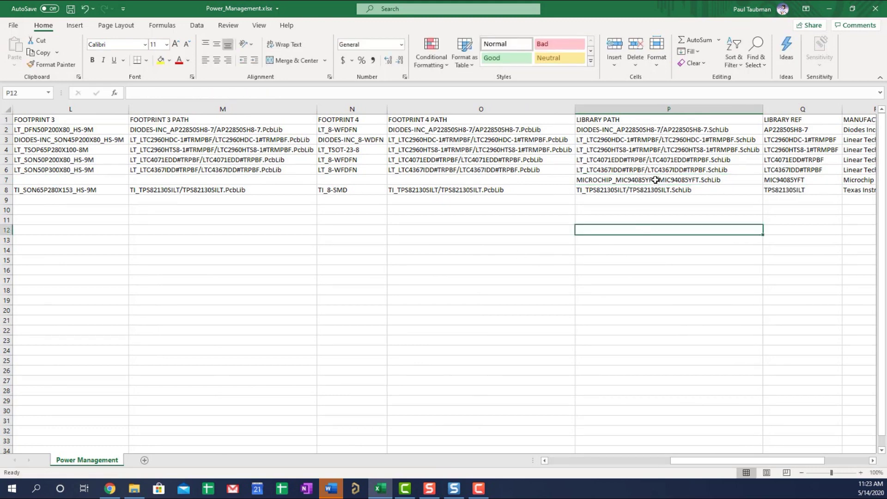
{"action": "left_click", "coordinate": [656, 179]}
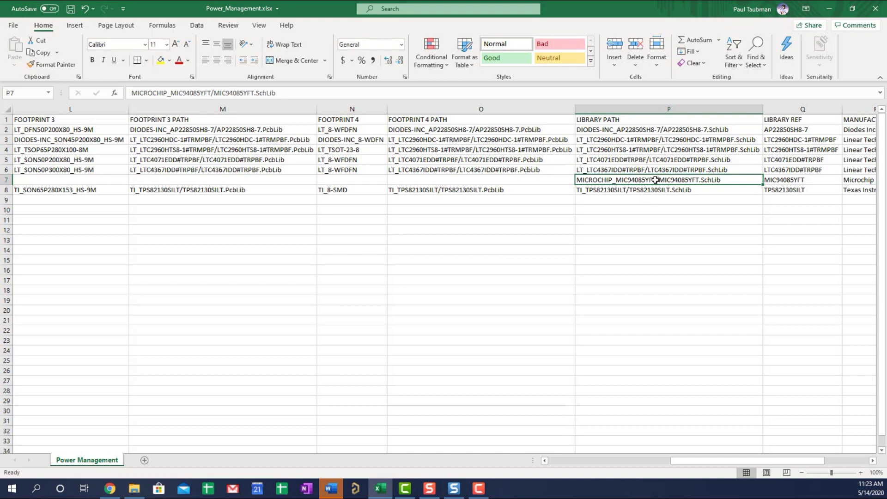
{"action": "key", "text": "ctrl+s"}
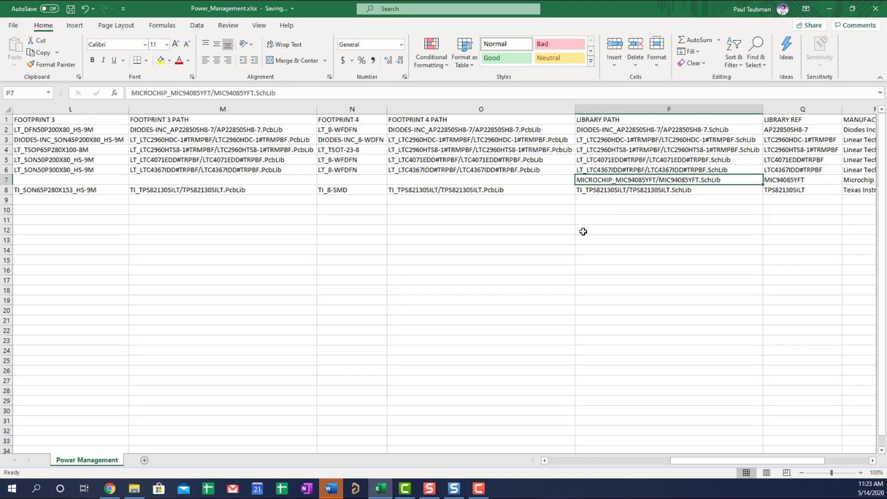
{"action": "left_click", "coordinate": [876, 7]}
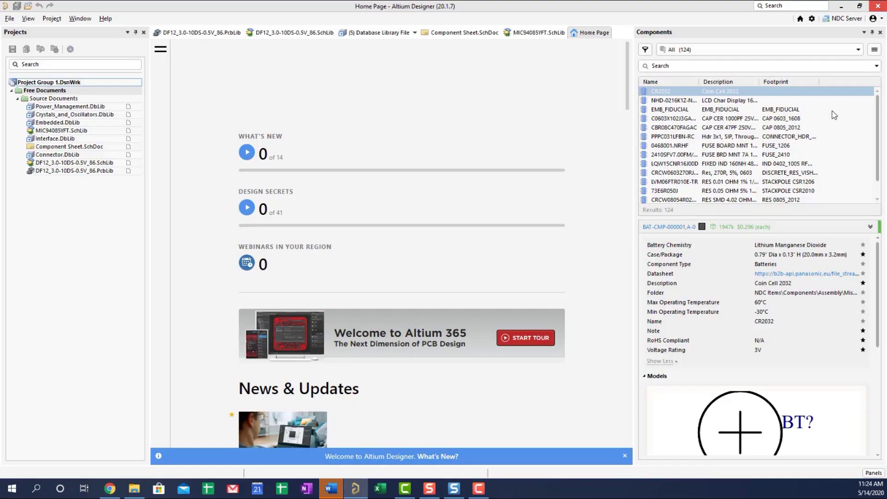
- Review the installed file-based libraries list from the Components panel options
{"action": "left_click", "coordinate": [874, 49]}
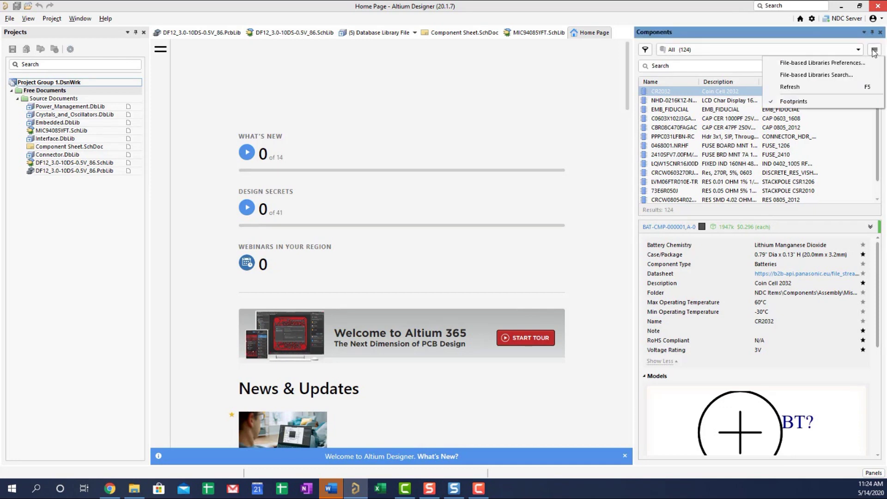
{"action": "left_click", "coordinate": [852, 66]}
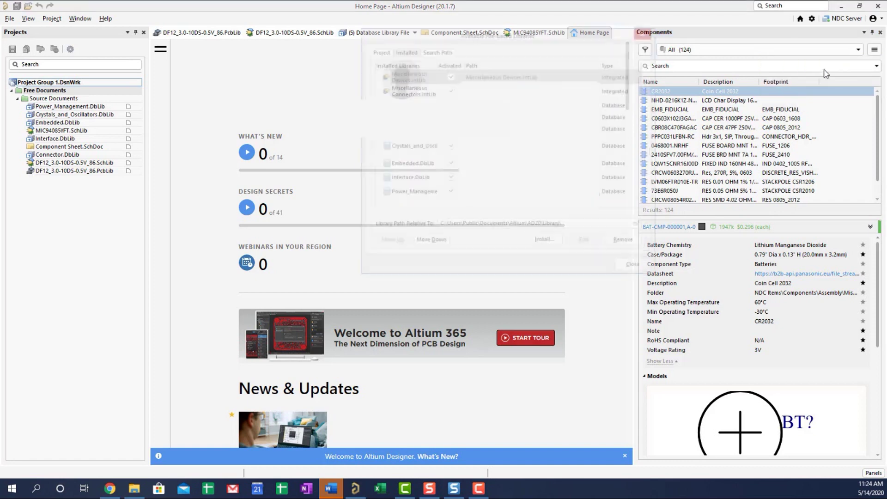
{"action": "left_click", "coordinate": [636, 268]}
- Filter to Power_Management.DbLib and check MIC94085YFT's symbol and footprint
{"action": "left_click", "coordinate": [796, 51]}
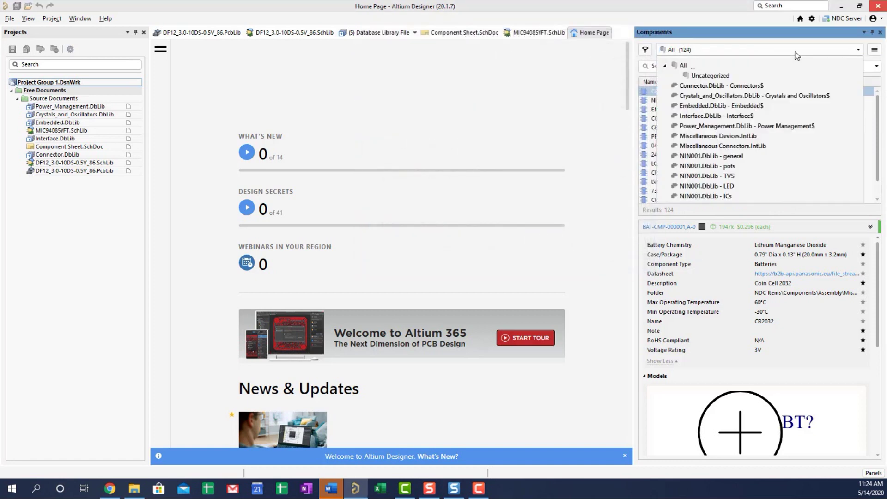
{"action": "left_click", "coordinate": [676, 156]}
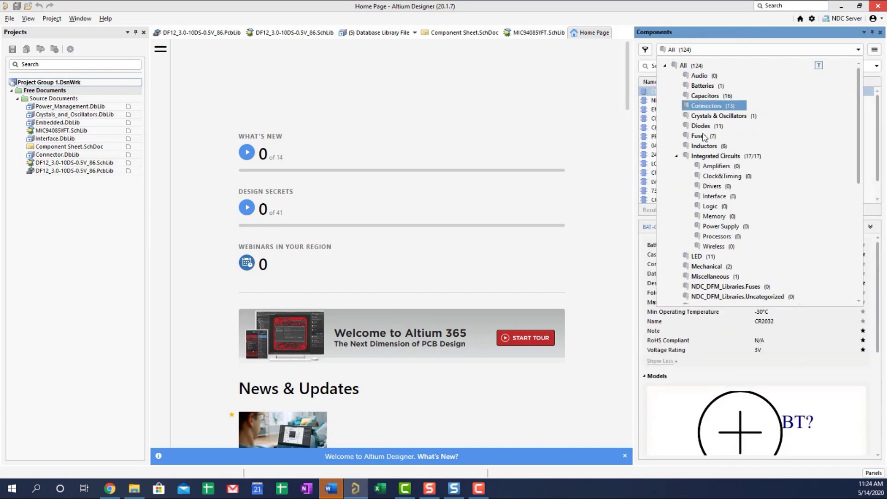
{"action": "scroll", "coordinate": [714, 174], "scroll_direction": "down", "scroll_amount": 3}
{"action": "scroll", "coordinate": [714, 209], "scroll_direction": "down", "scroll_amount": 2}
{"action": "scroll", "coordinate": [703, 239], "scroll_direction": "down", "scroll_amount": 3}
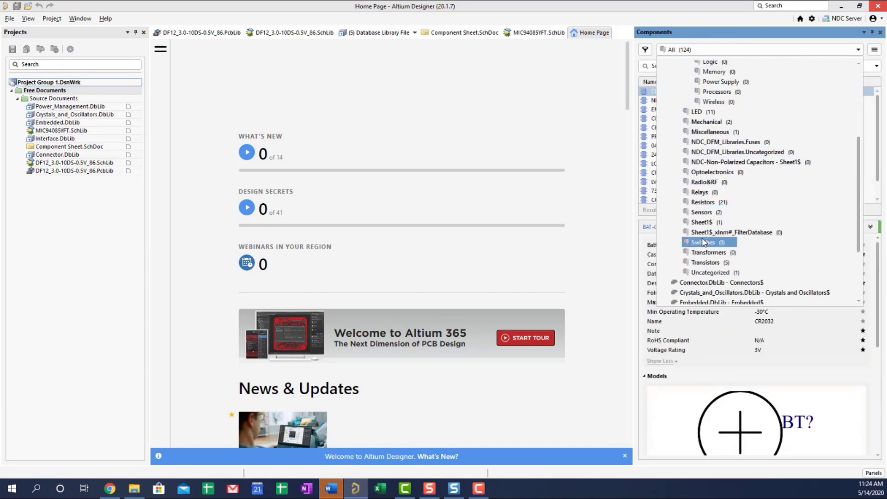
{"action": "scroll", "coordinate": [703, 256], "scroll_direction": "down", "scroll_amount": 2}
{"action": "left_click", "coordinate": [703, 277]}
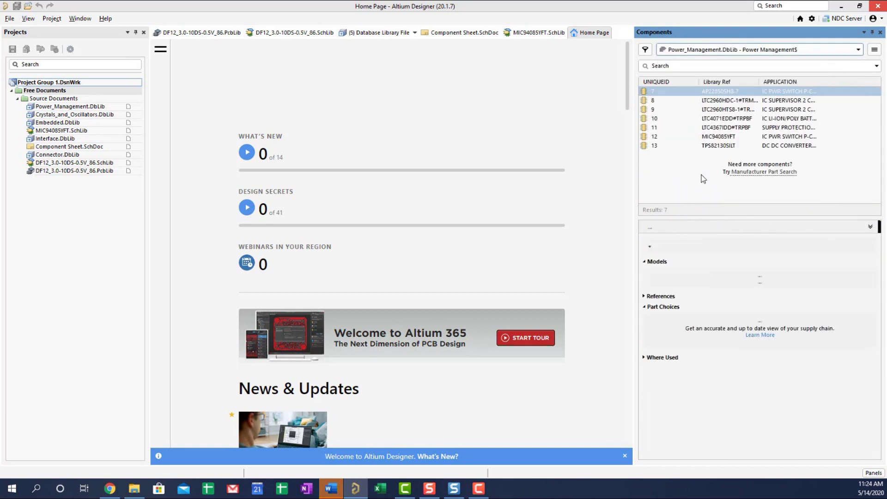
{"action": "left_click", "coordinate": [719, 136]}
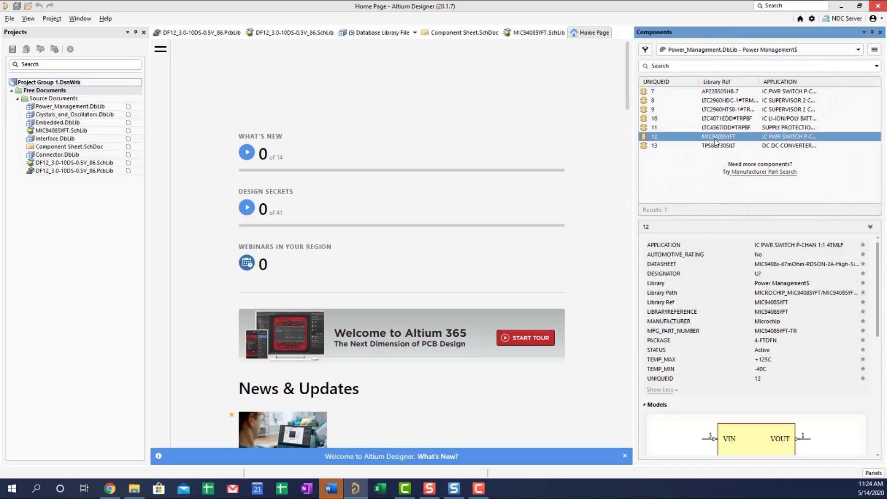
{"action": "scroll", "coordinate": [715, 296], "scroll_direction": "down", "scroll_amount": 5}
{"action": "scroll", "coordinate": [715, 296], "scroll_direction": "down", "scroll_amount": 2}
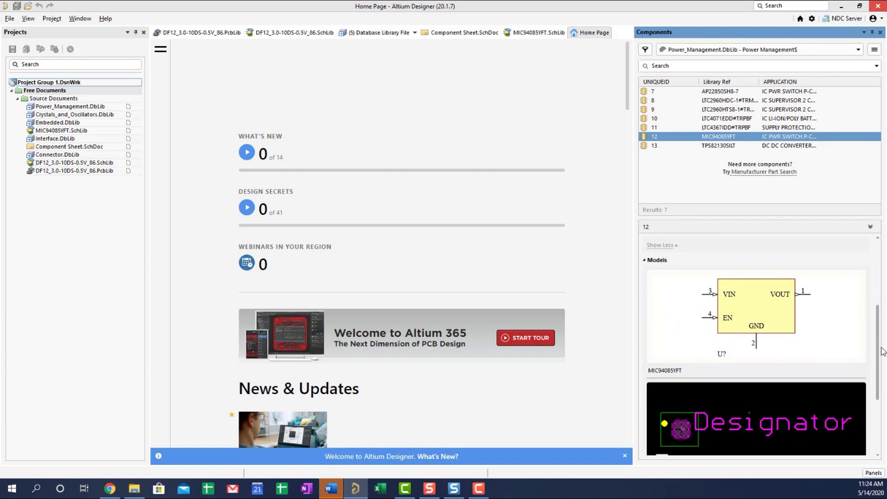
{"action": "left_click_drag", "start_coordinate": [877, 350], "coordinate": [874, 402]}
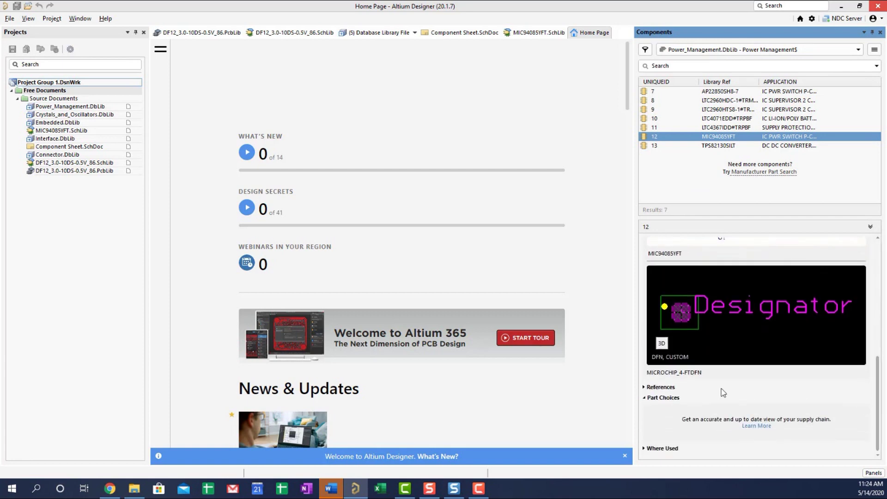
{"action": "left_click", "coordinate": [84, 263]}
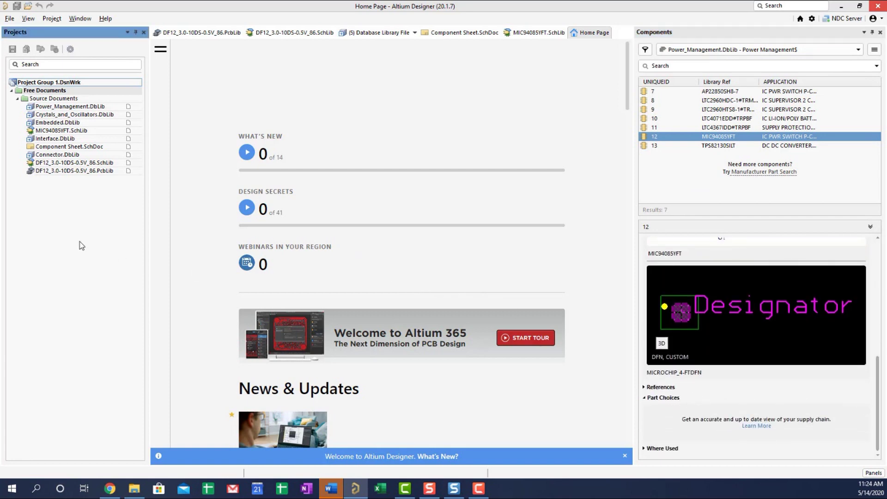
- Open Component Sheet.SchDoc and place AP22850SH8-7 right of the oscillator block
{"action": "double_click", "coordinate": [69, 146]}
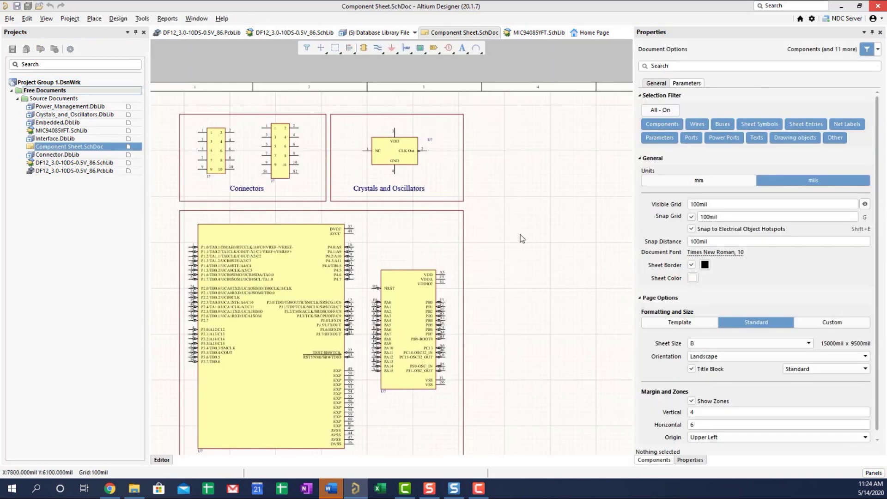
{"action": "mouse_move", "coordinate": [547, 225]}
{"action": "right_mouse_down"}
{"action": "mouse_move", "coordinate": [526, 206]}
{"action": "mouse_move", "coordinate": [425, 201]}
{"action": "right_mouse_up"}
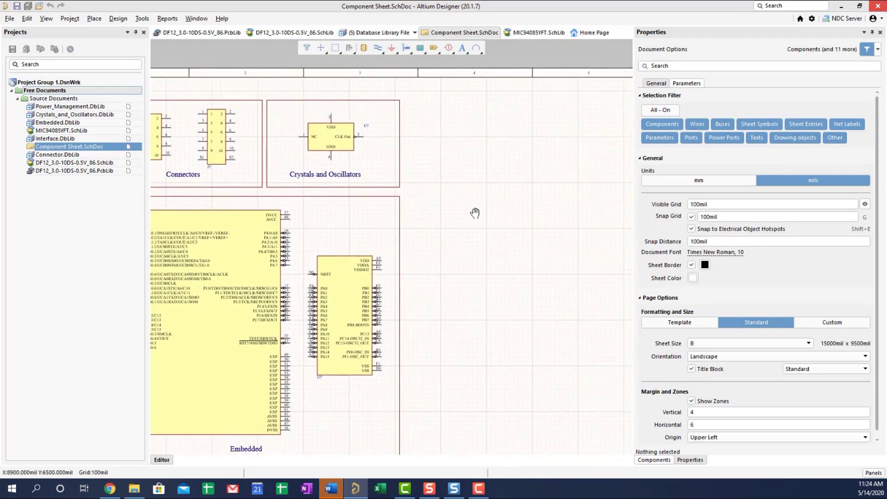
{"action": "left_click", "coordinate": [654, 460]}
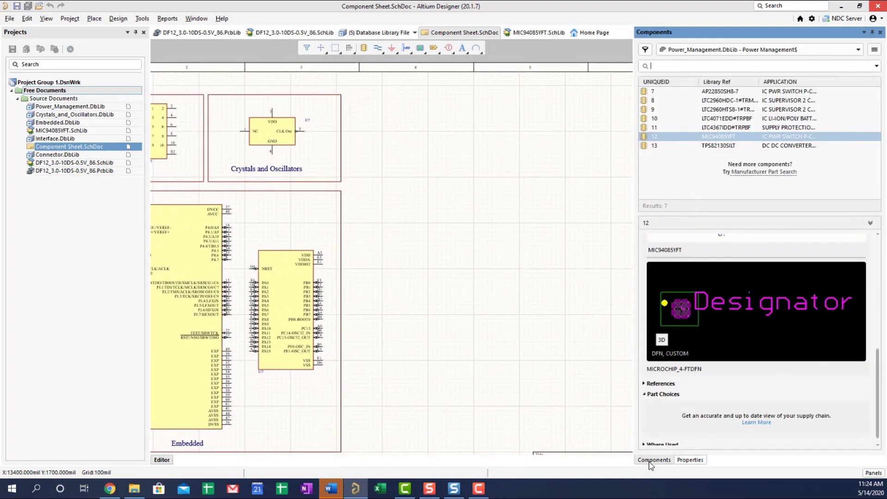
{"action": "left_click", "coordinate": [670, 91]}
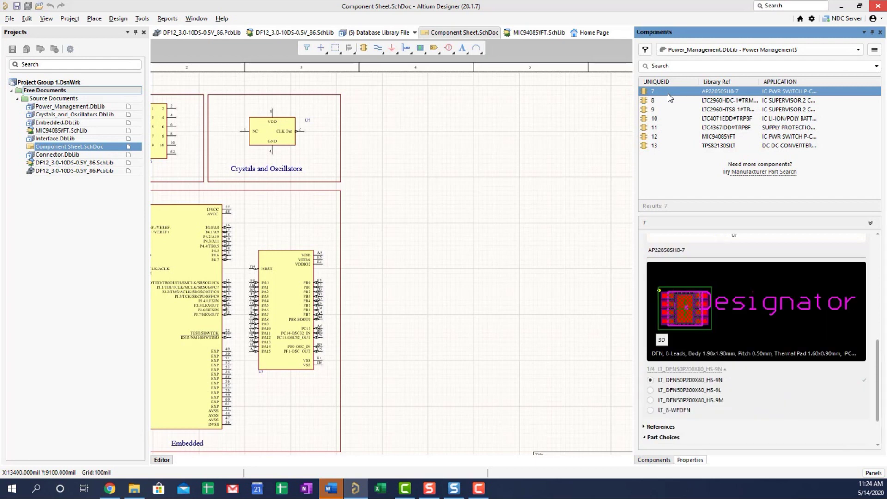
{"action": "right_click", "coordinate": [670, 92]}
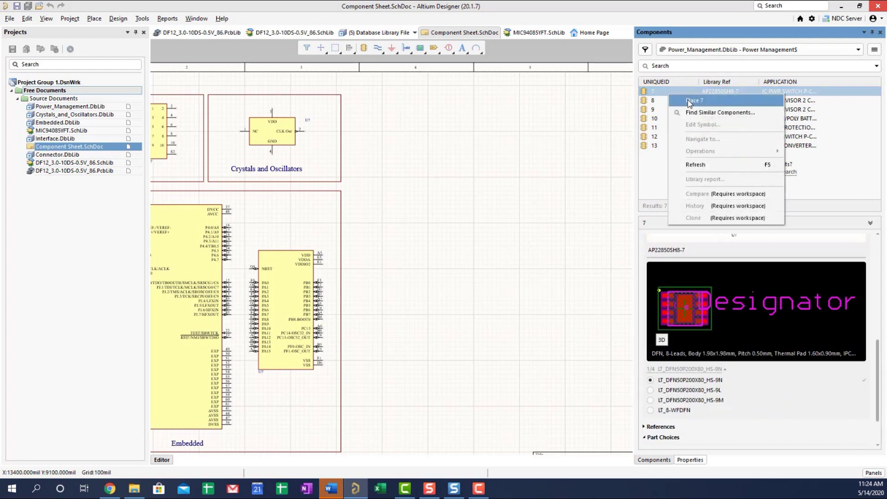
{"action": "left_click", "coordinate": [688, 100]}
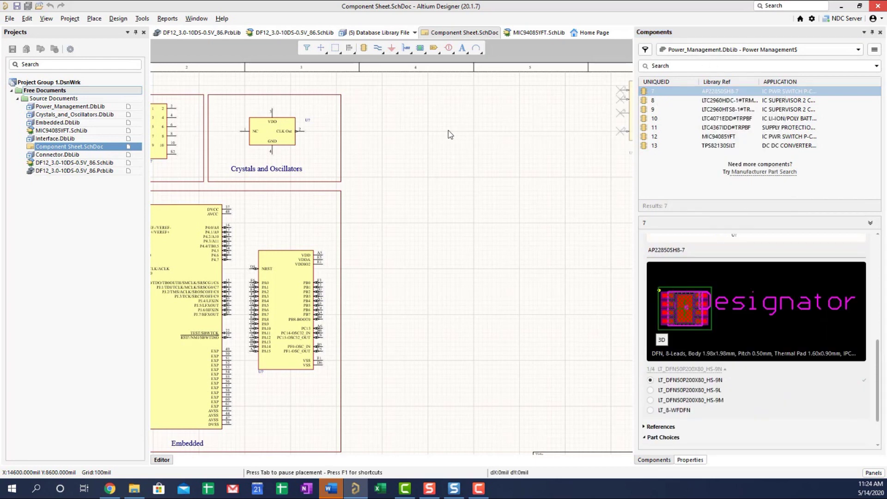
{"action": "left_click", "coordinate": [473, 131]}
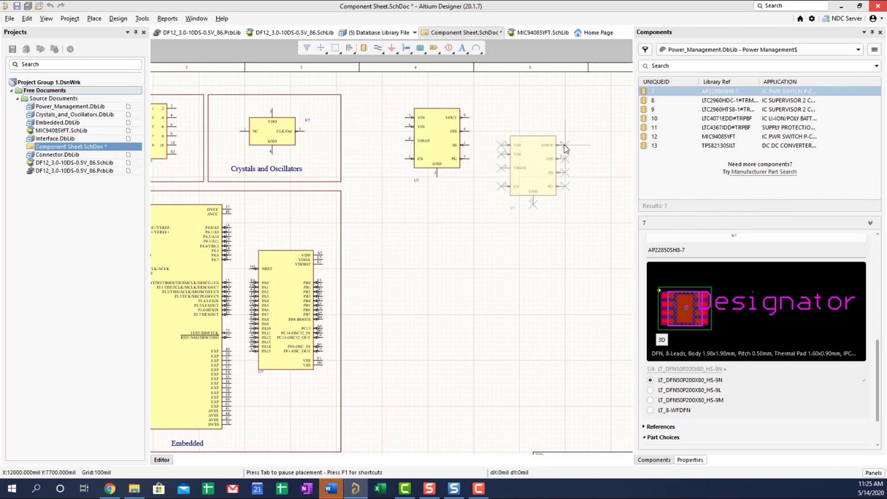
{"action": "key", "text": "Escape"}
- Place LTC2960HDC-1#TRMPBF to the right of AP22850SH8-7
{"action": "left_click", "coordinate": [664, 100]}
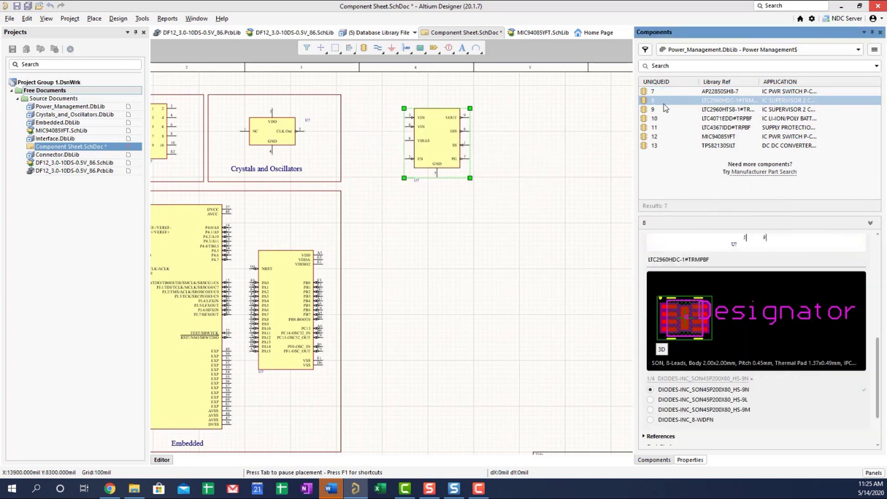
{"action": "right_click", "coordinate": [664, 101]}
{"action": "left_click", "coordinate": [690, 110]}
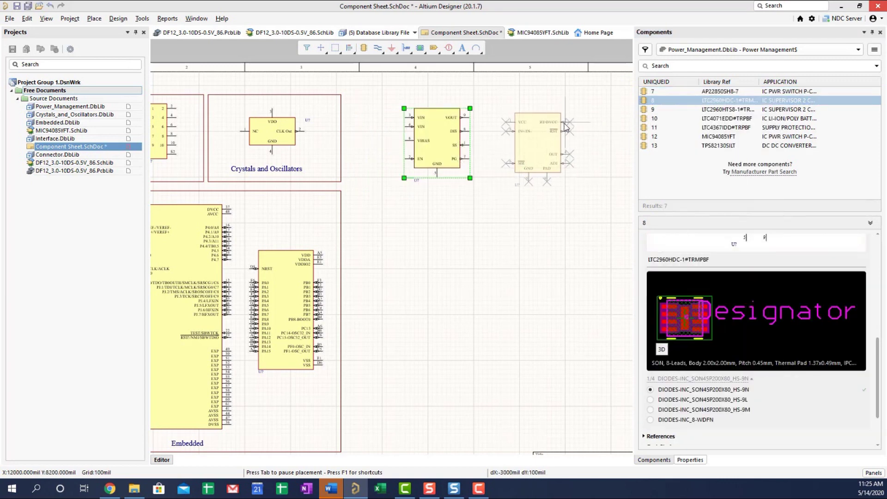
{"action": "left_click", "coordinate": [537, 150]}
{"action": "key", "text": "Escape"}
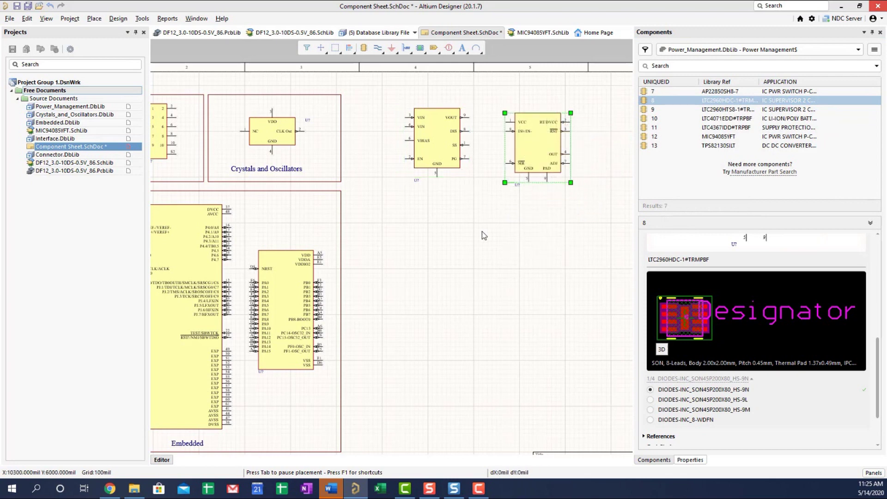
{"action": "left_click", "coordinate": [488, 241]}
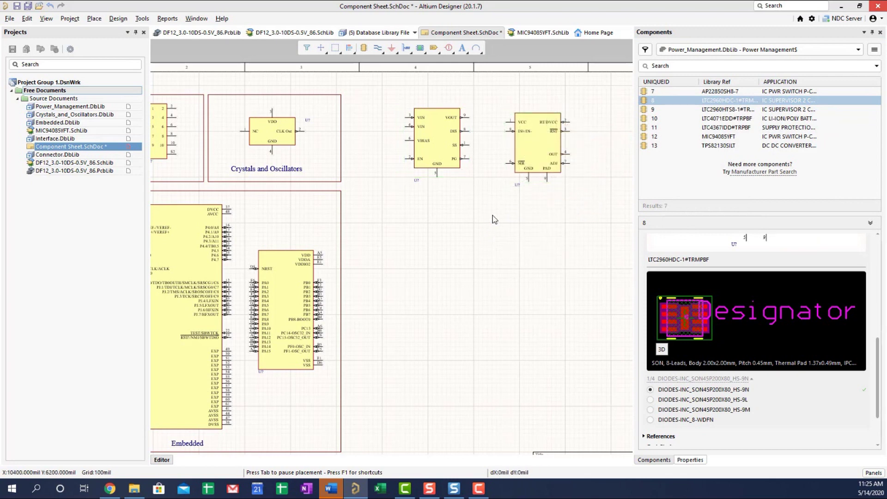